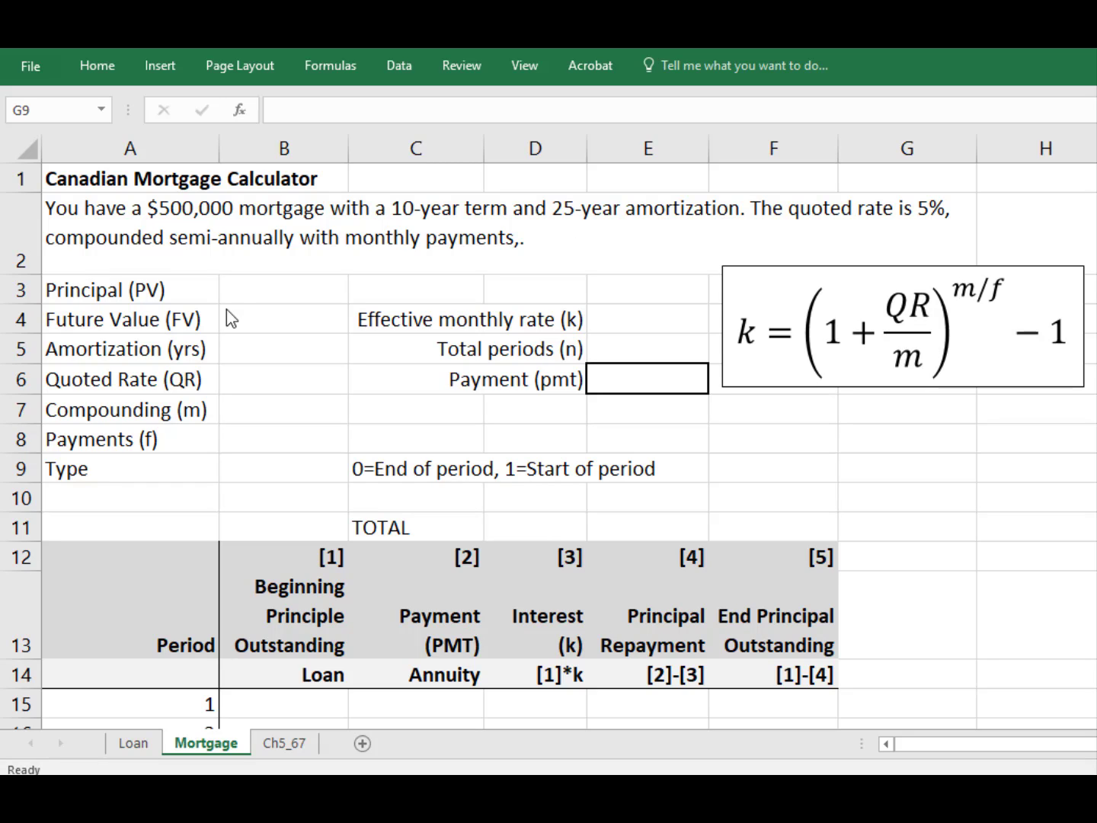
Enter 500000 as the mortgage principal in B3 and 0 as the future value in B4
left_click(247, 292)
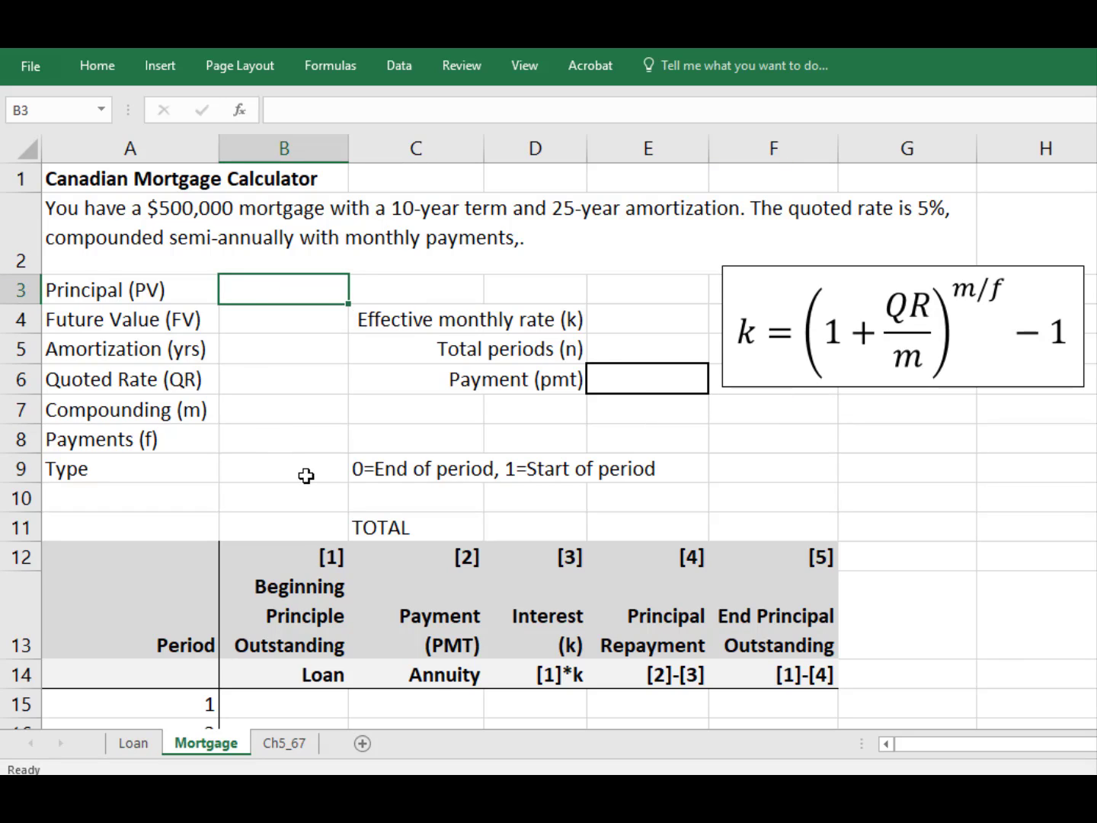
type("5000000")
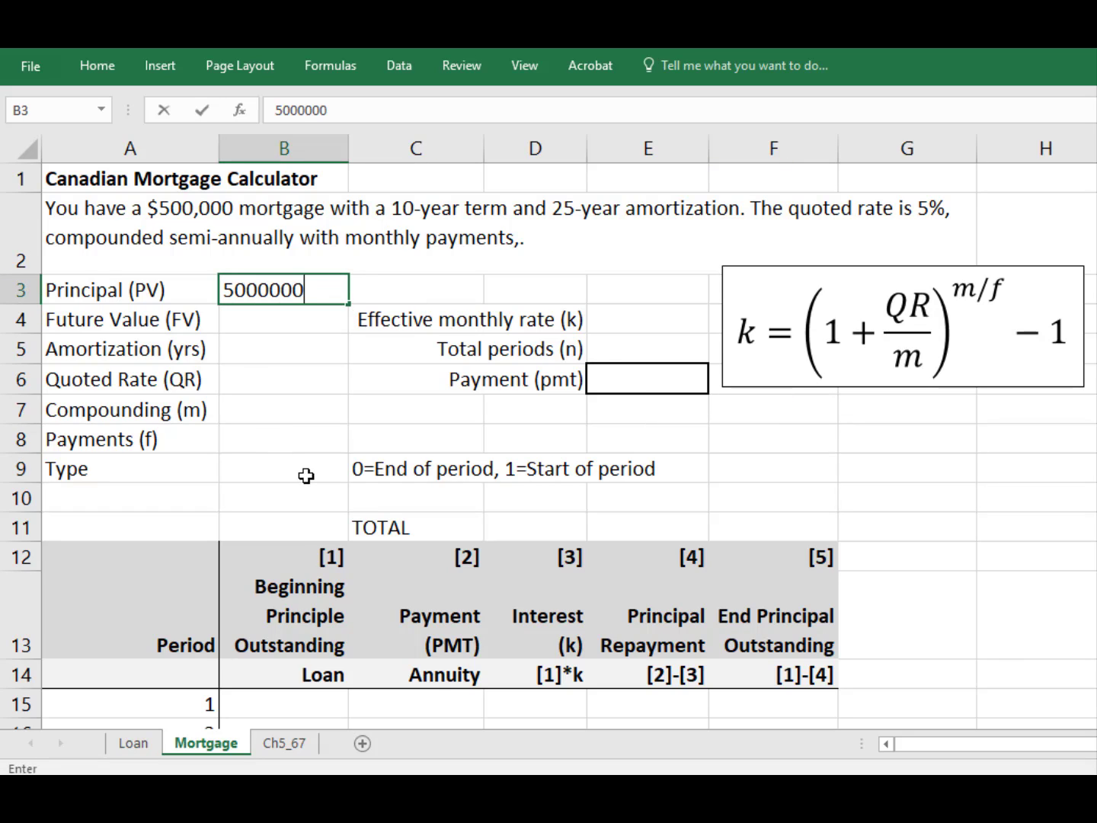
key("BackSpace")
key("Return")
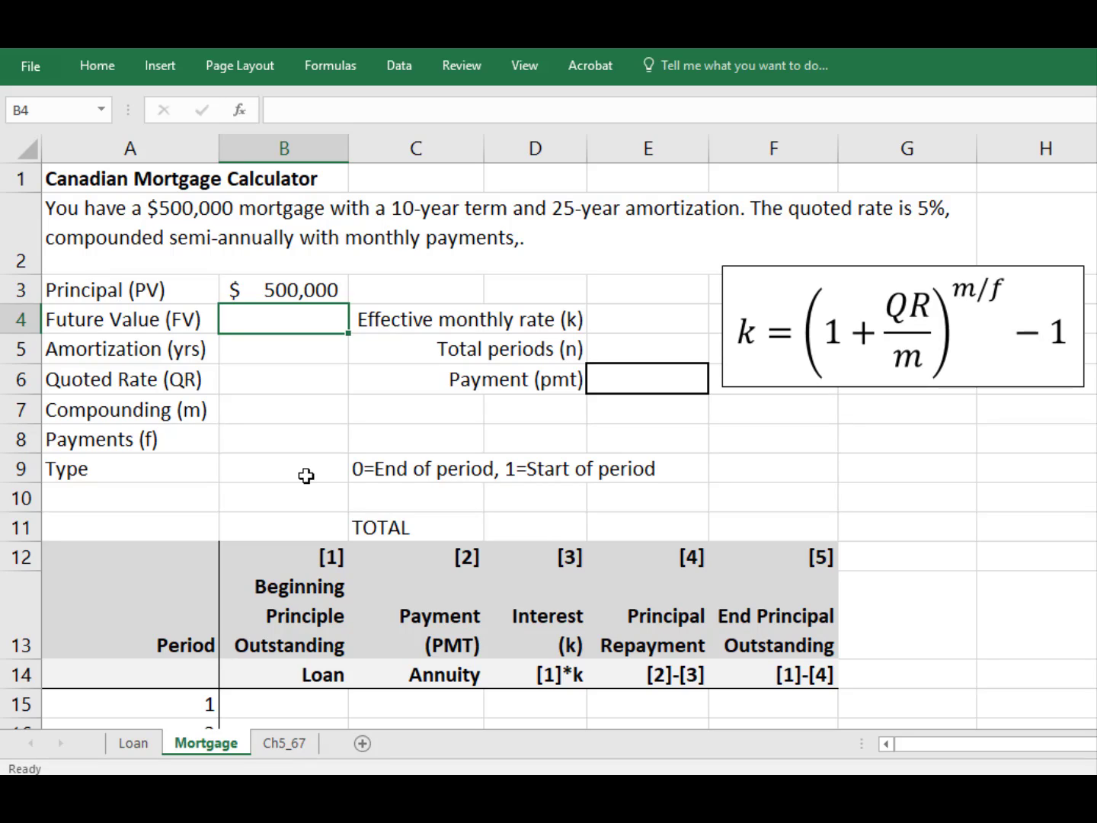
type("0")
key("Return")
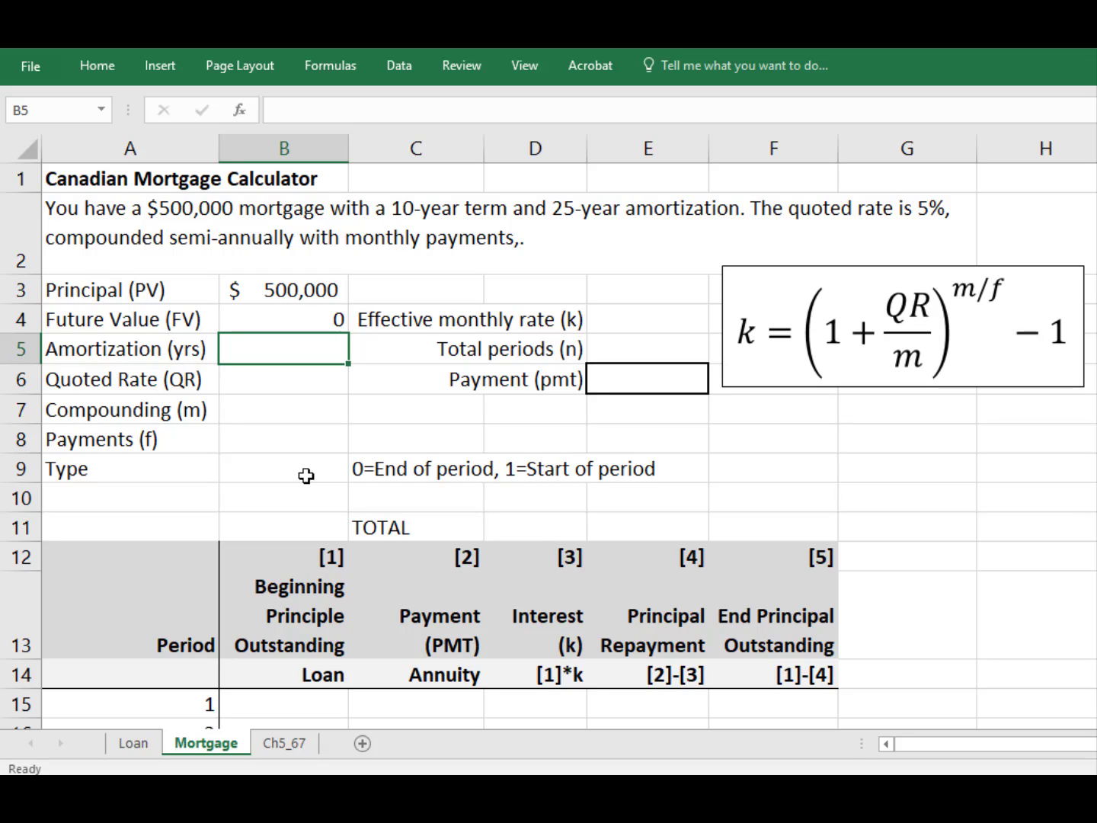
Enter 25 years of amortization in B5 and a quoted rate of 5% in B6
type("25")
key("Return")
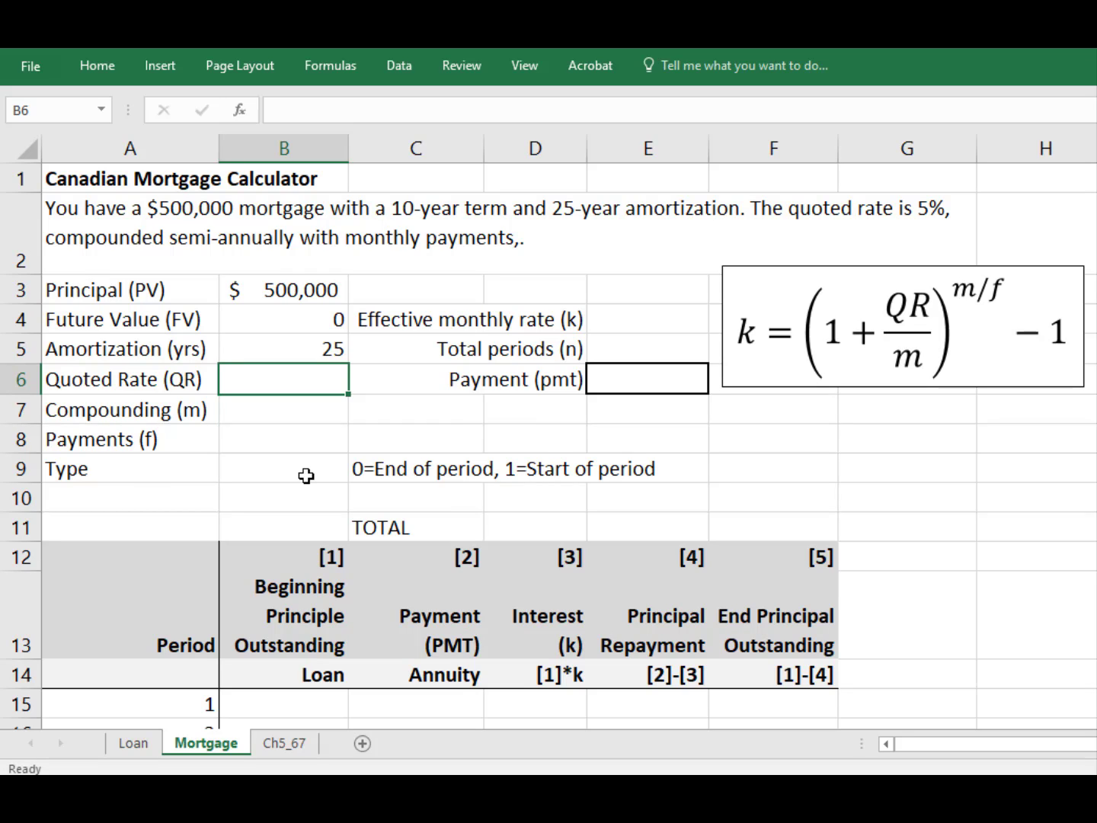
type("5%")
key("Return")
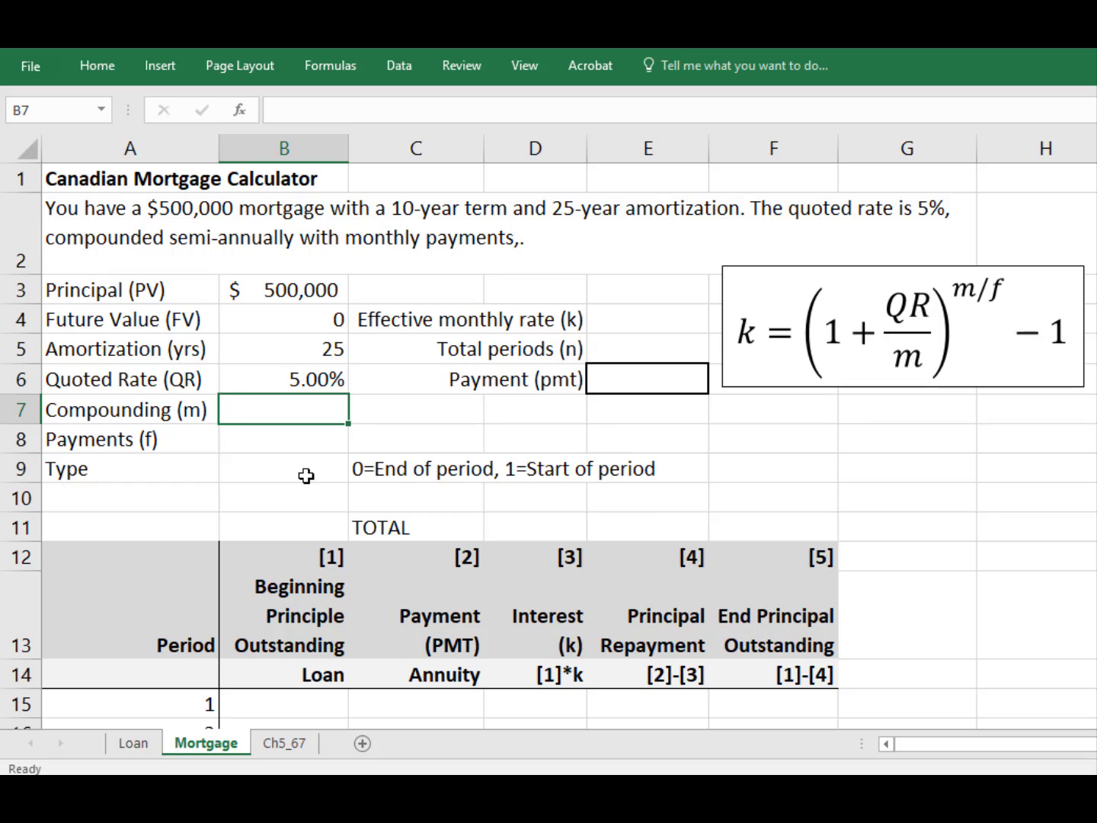
Fill in the compounding frequency as 2, the payment frequency as 12 and the payment type as 0 in B7:B9
type("2")
key("Return")
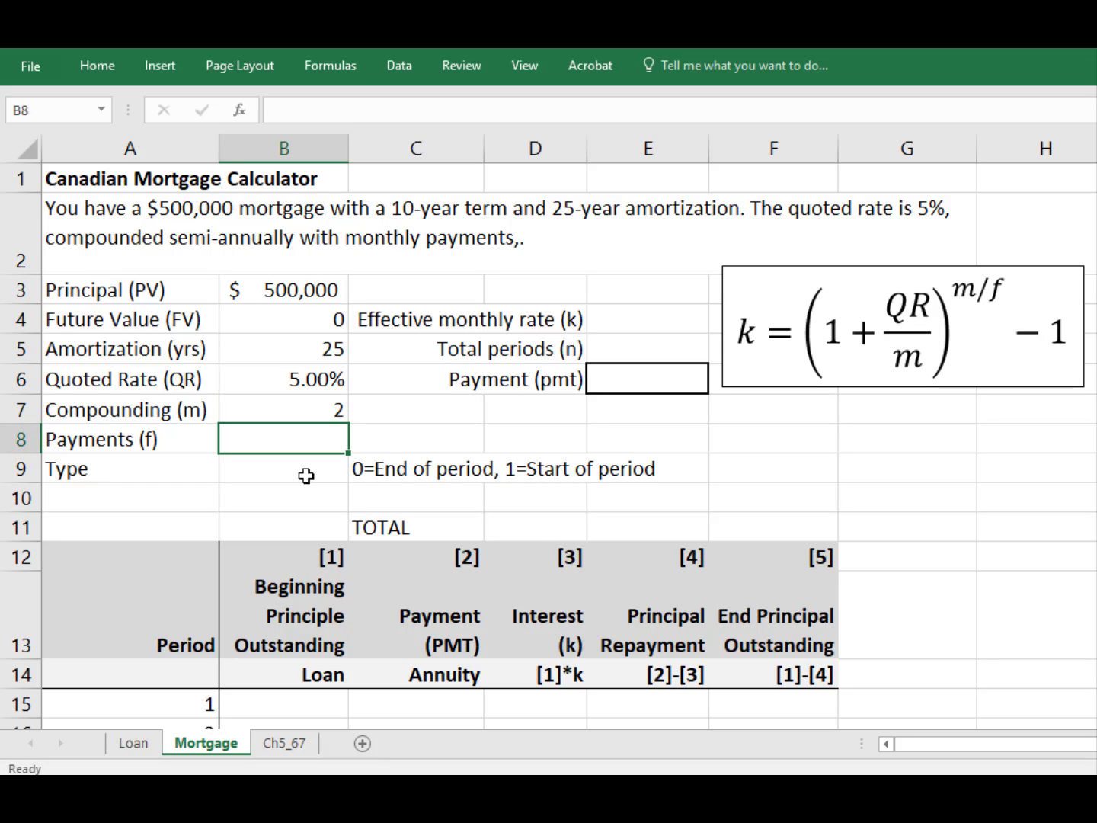
type("12")
key("Return")
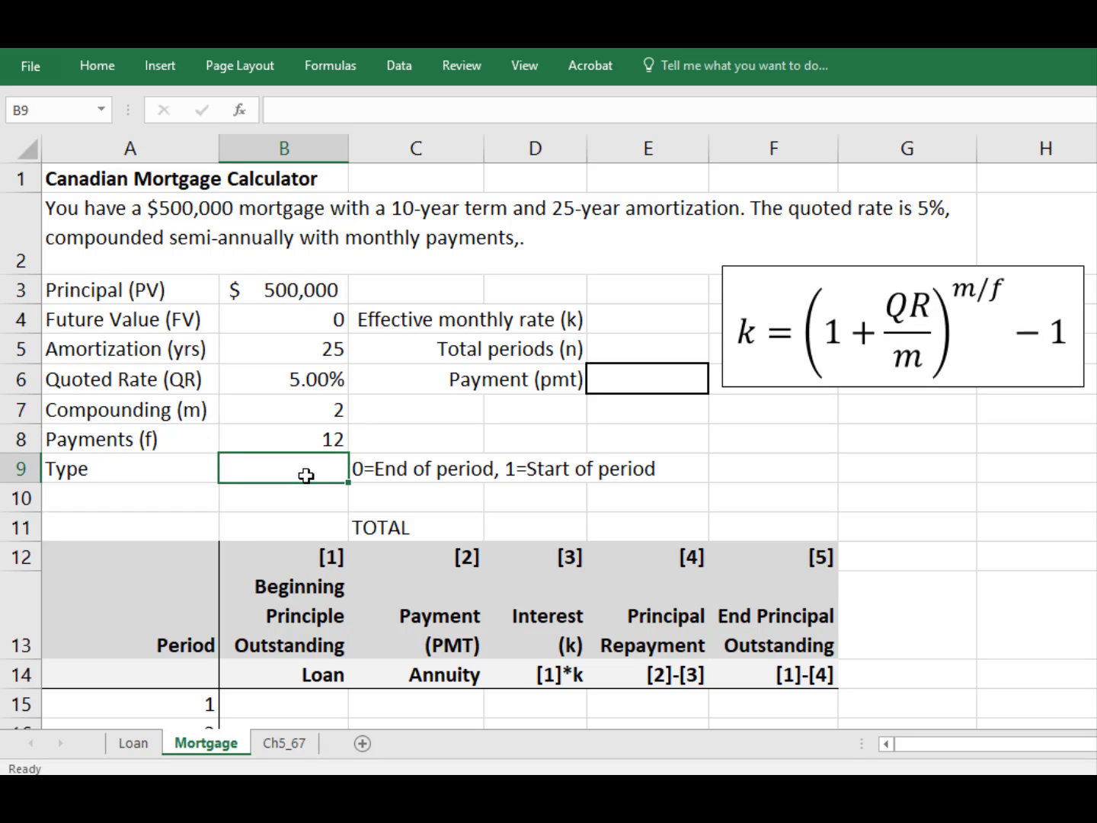
type("0")
key("Return")
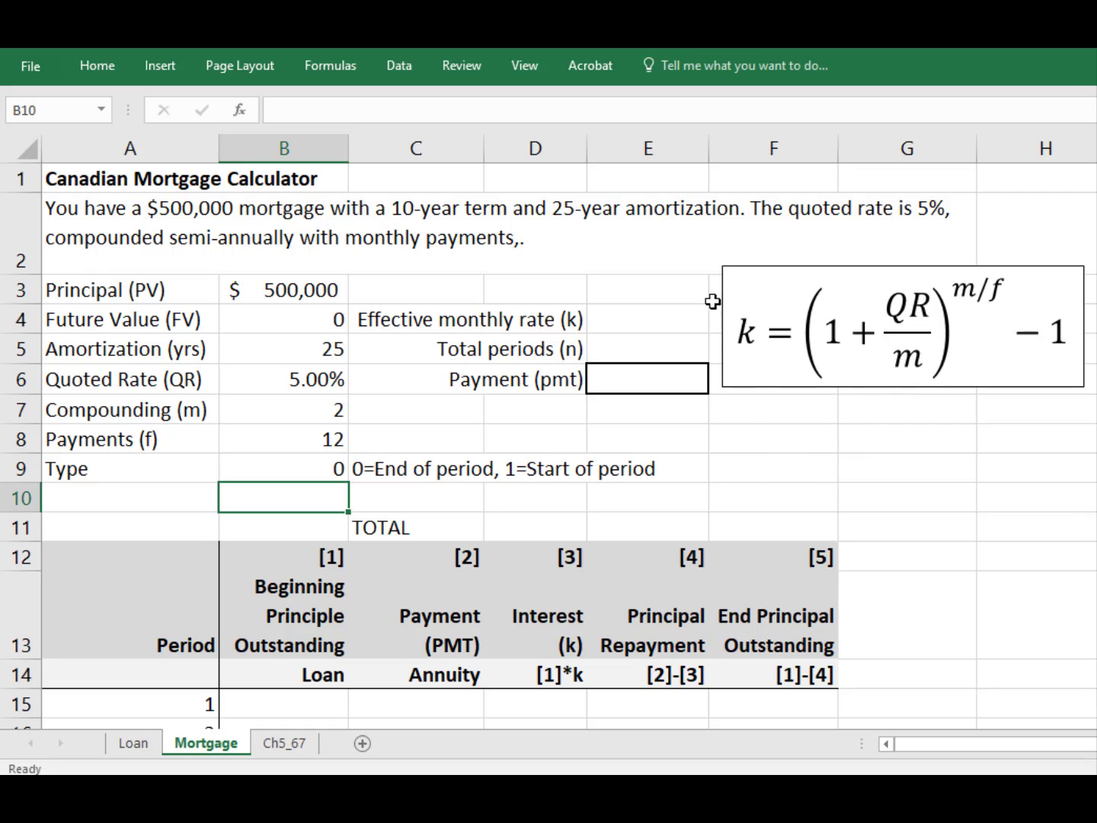
Calculate the effective monthly rate in E4 with the formula =(1+B6/B7)^(B7/B8)-1
left_click(634, 317)
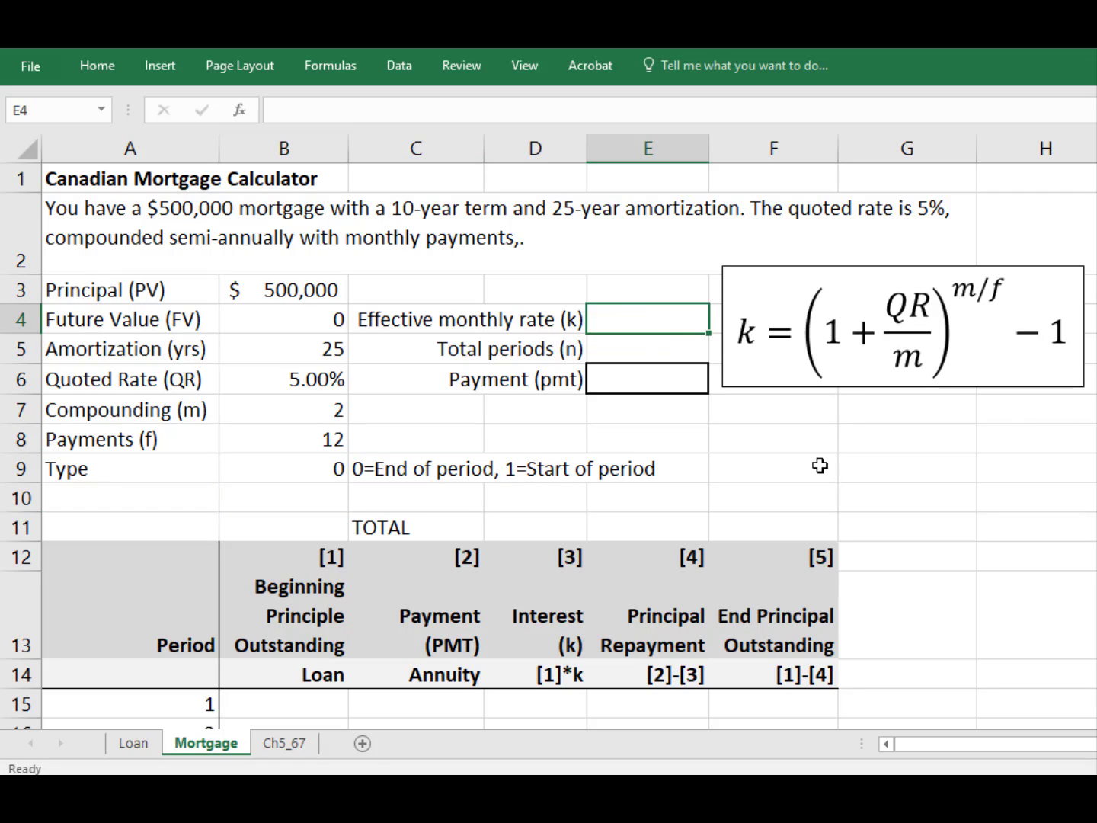
type("=")
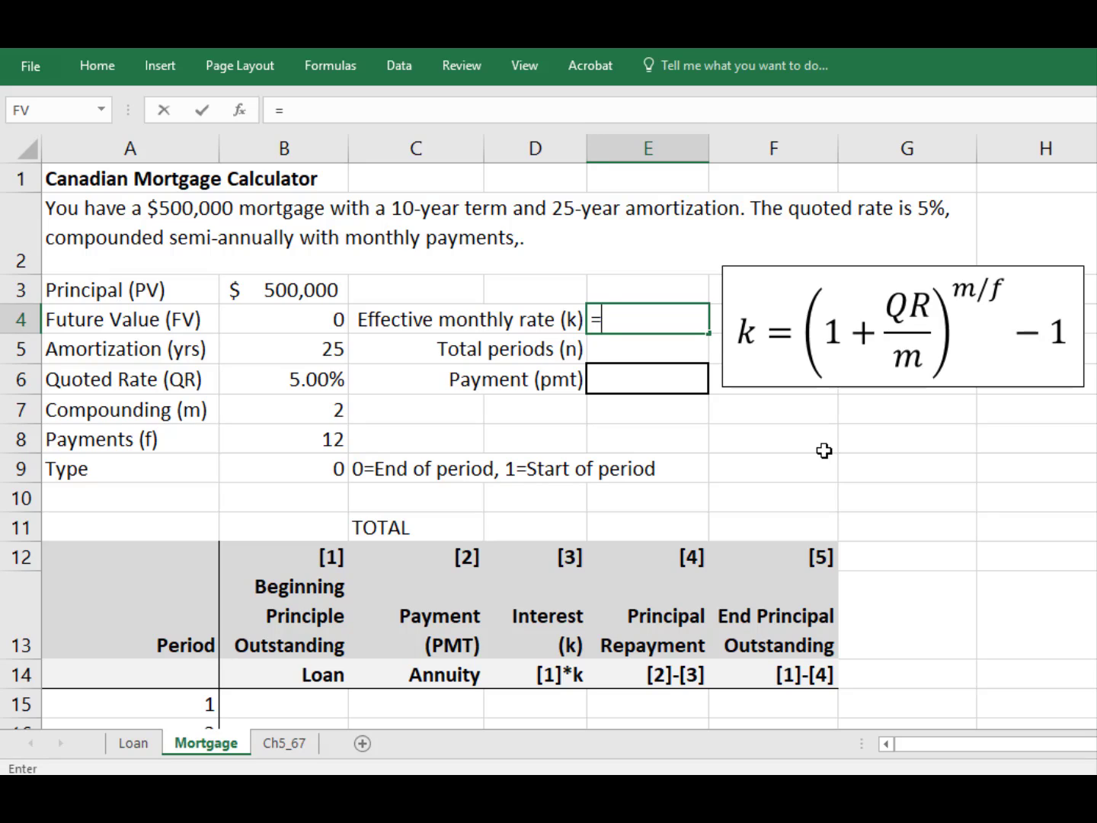
type("(1+")
left_click(286, 380)
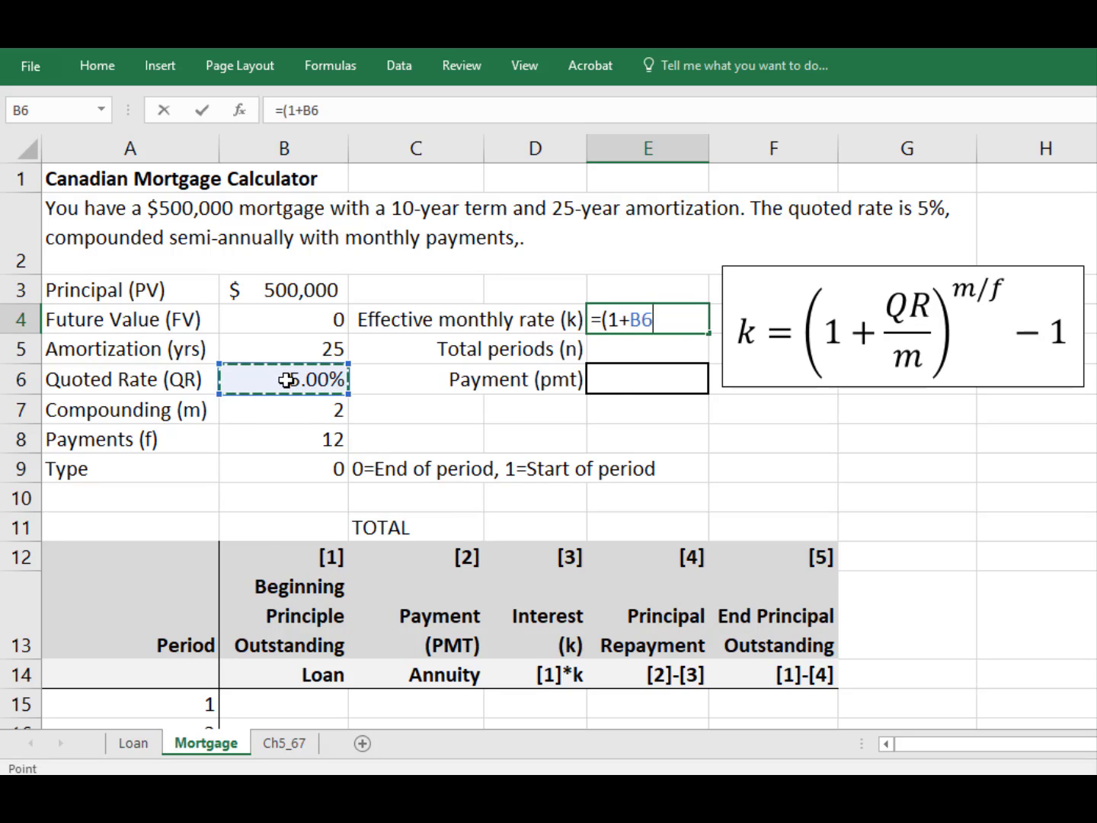
type("/")
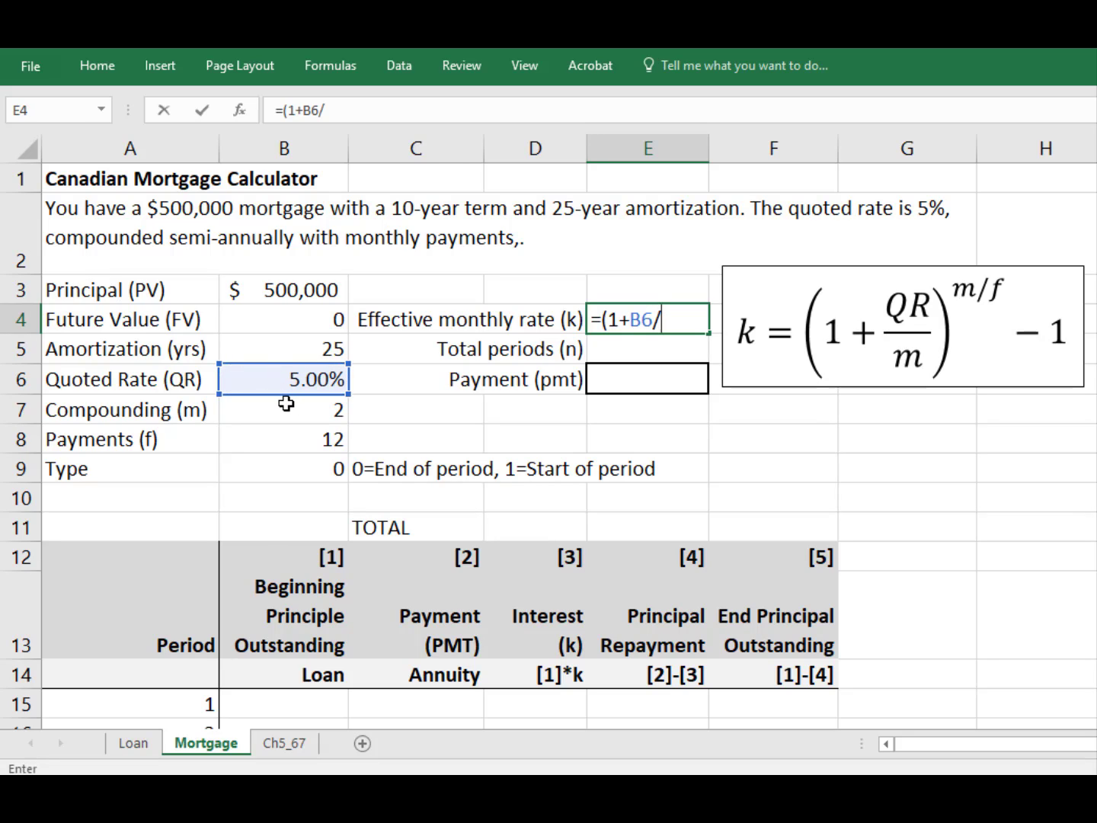
left_click(285, 404)
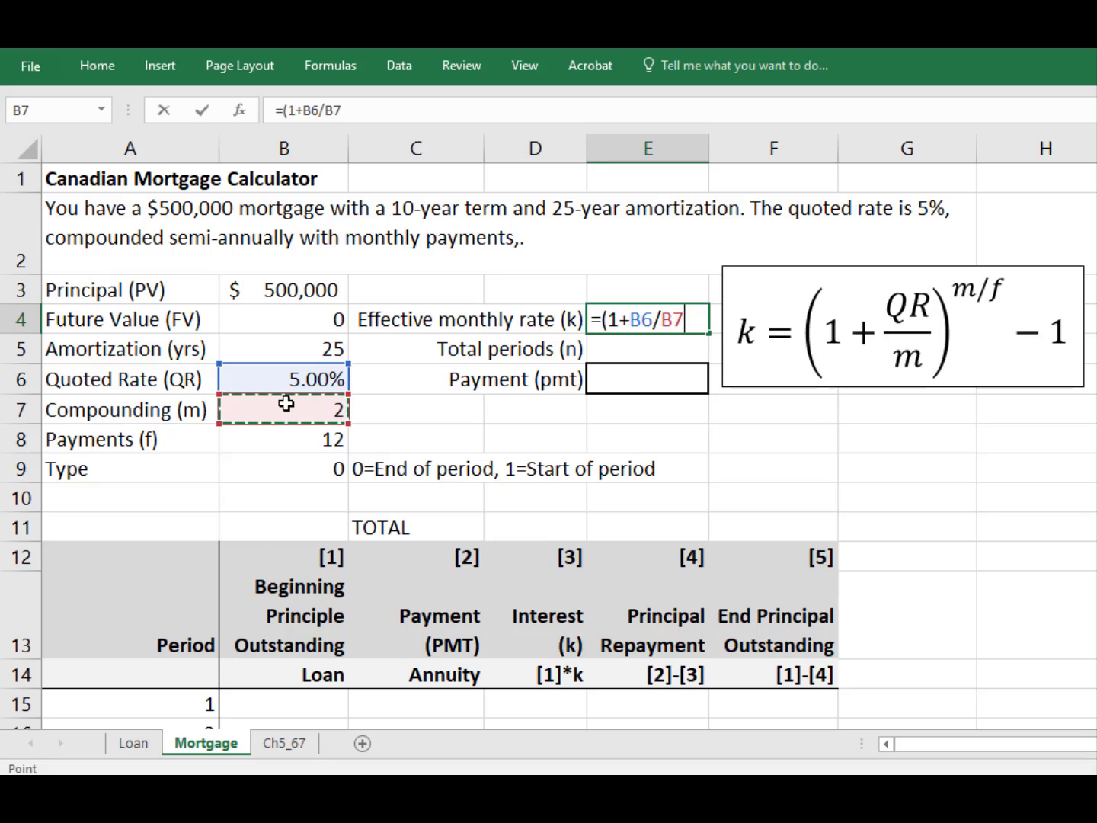
type(")^")
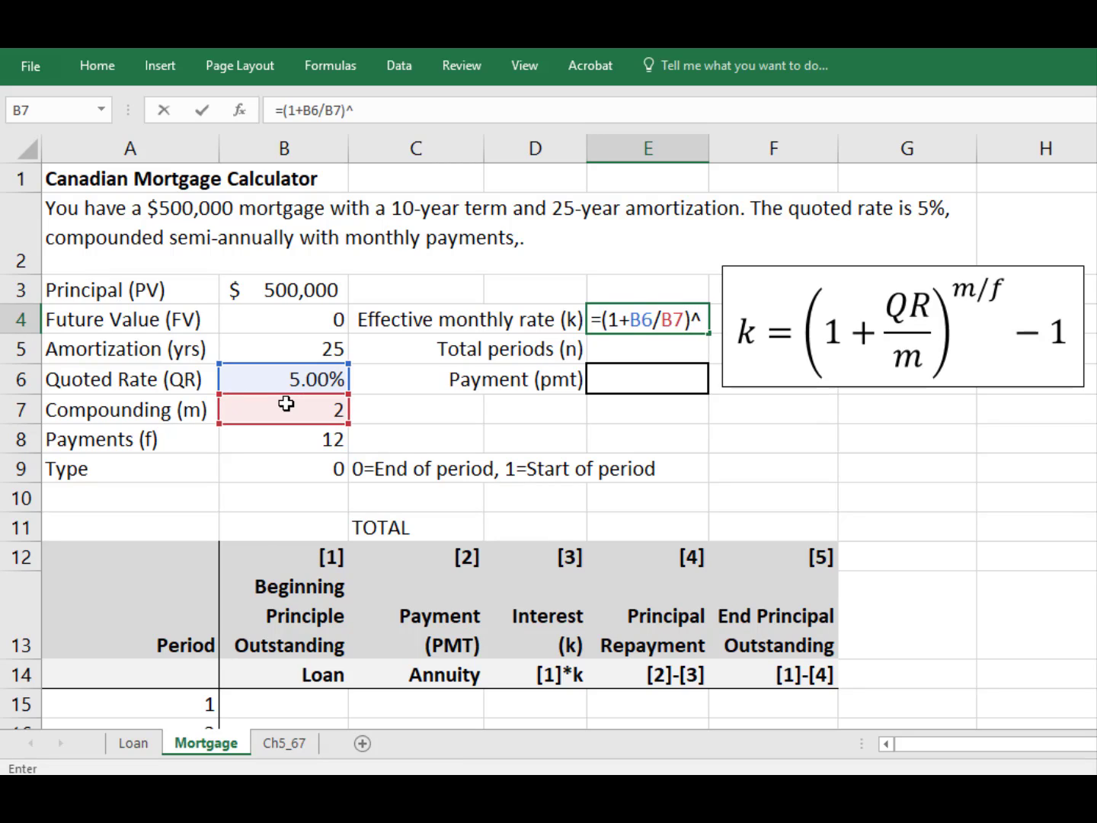
type("(")
left_click(282, 417)
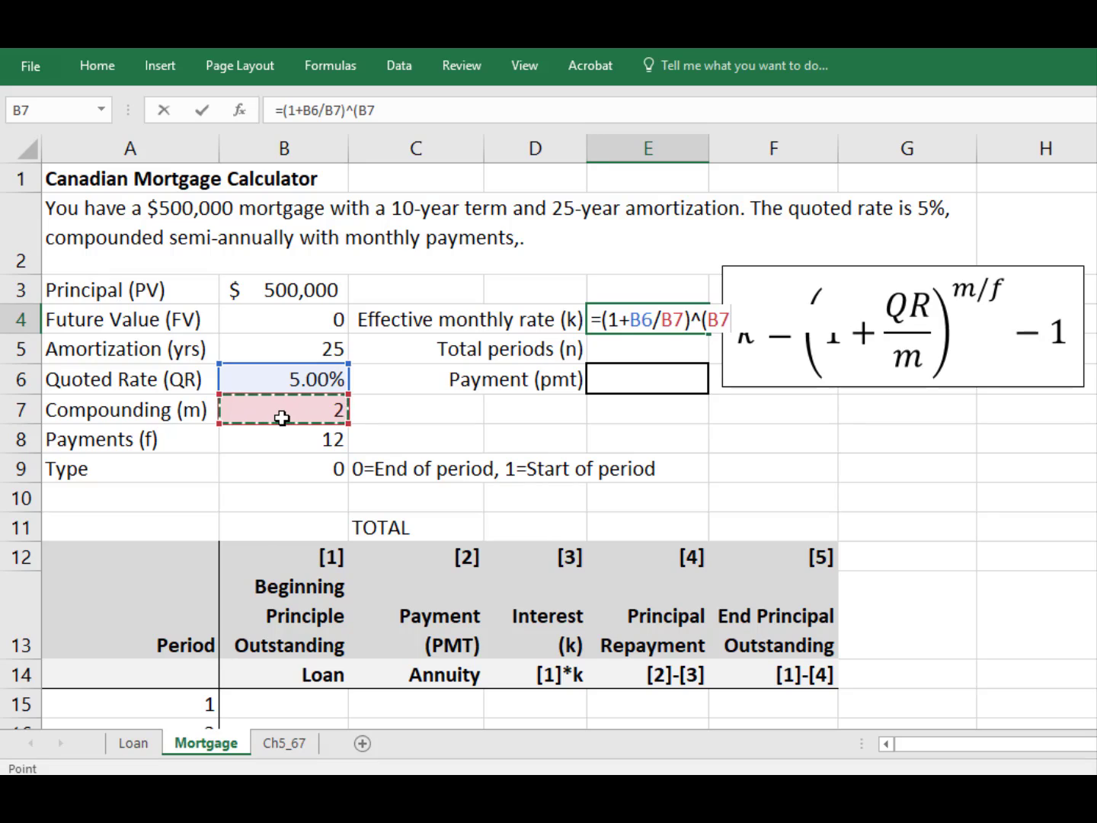
type("/")
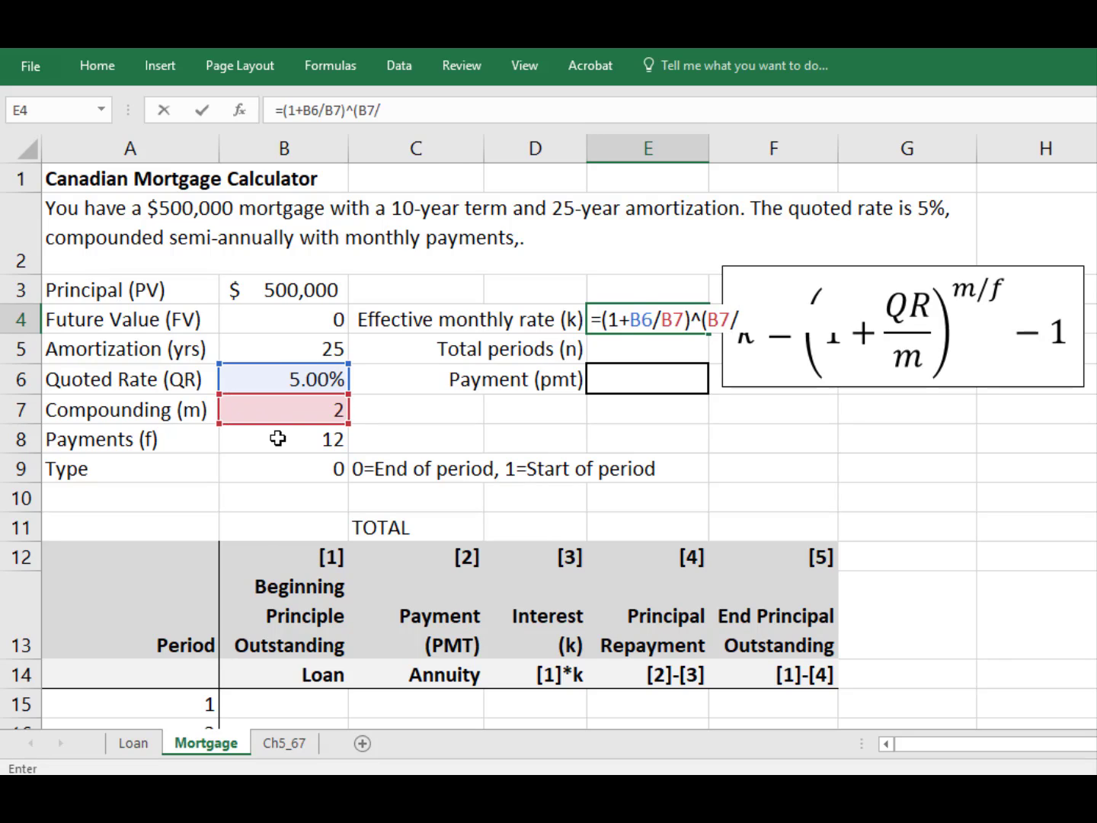
left_click(279, 438)
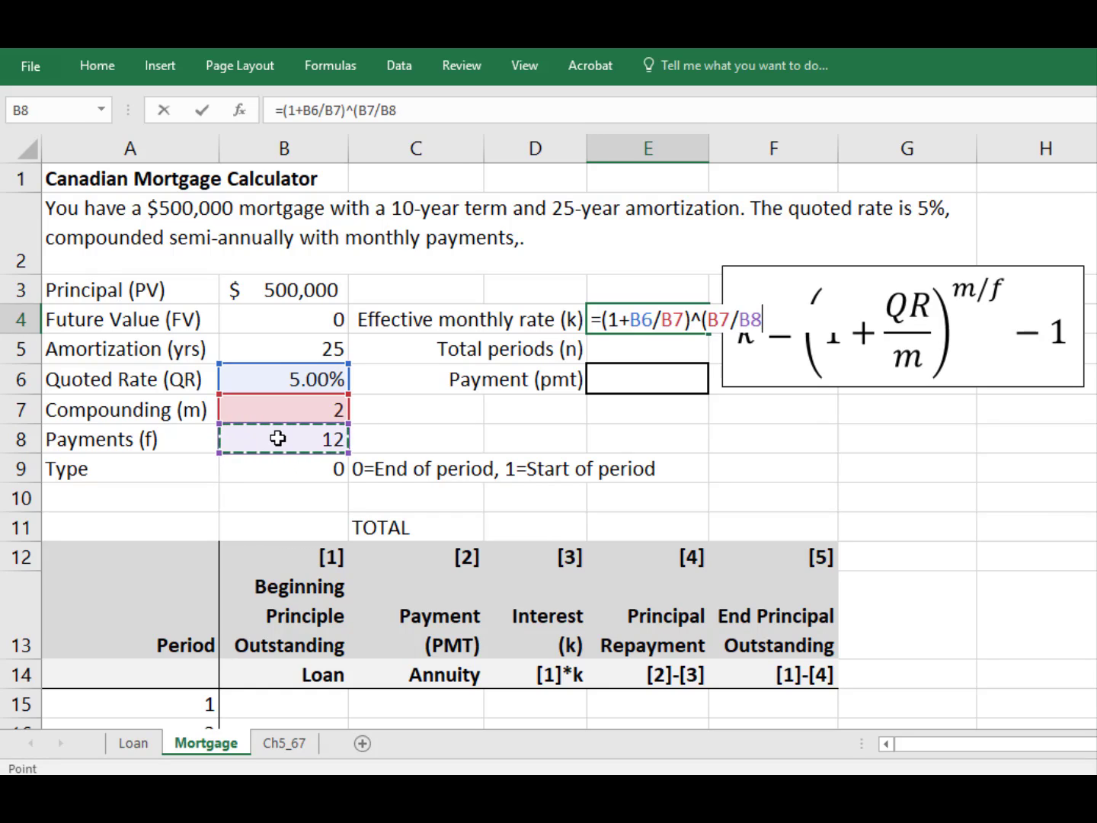
type(")")
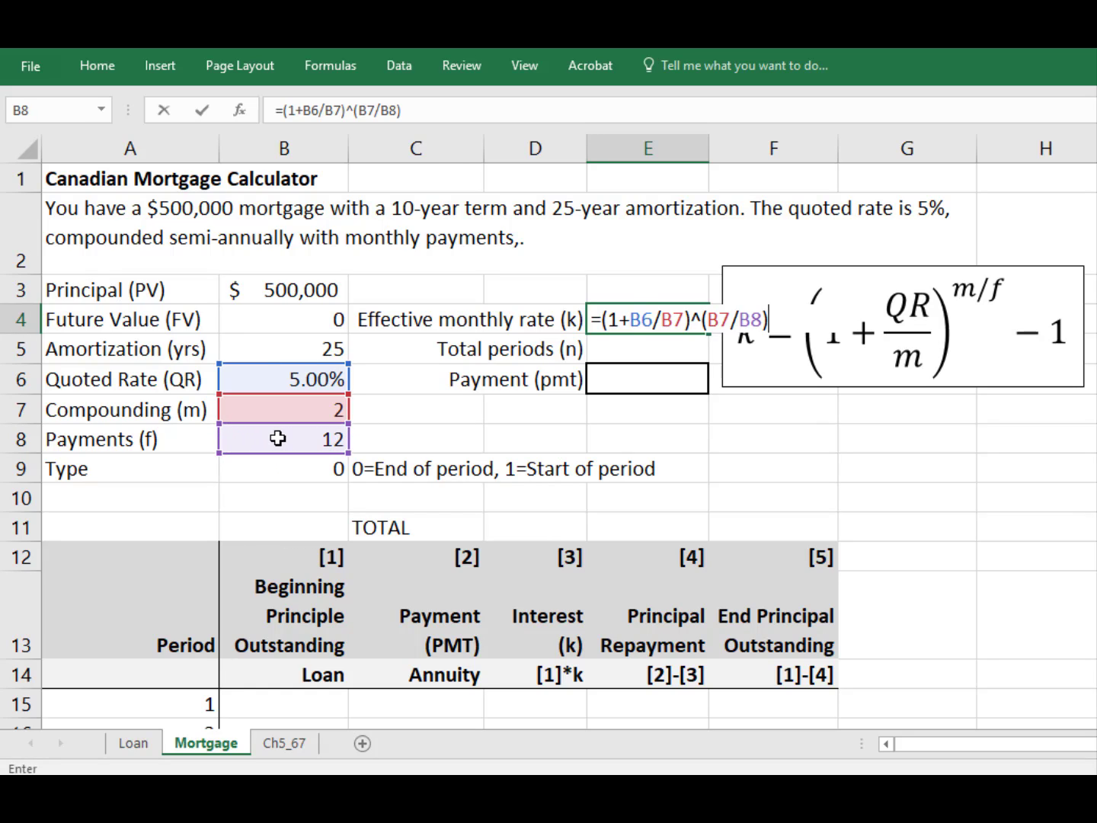
type("-1")
key("Return")
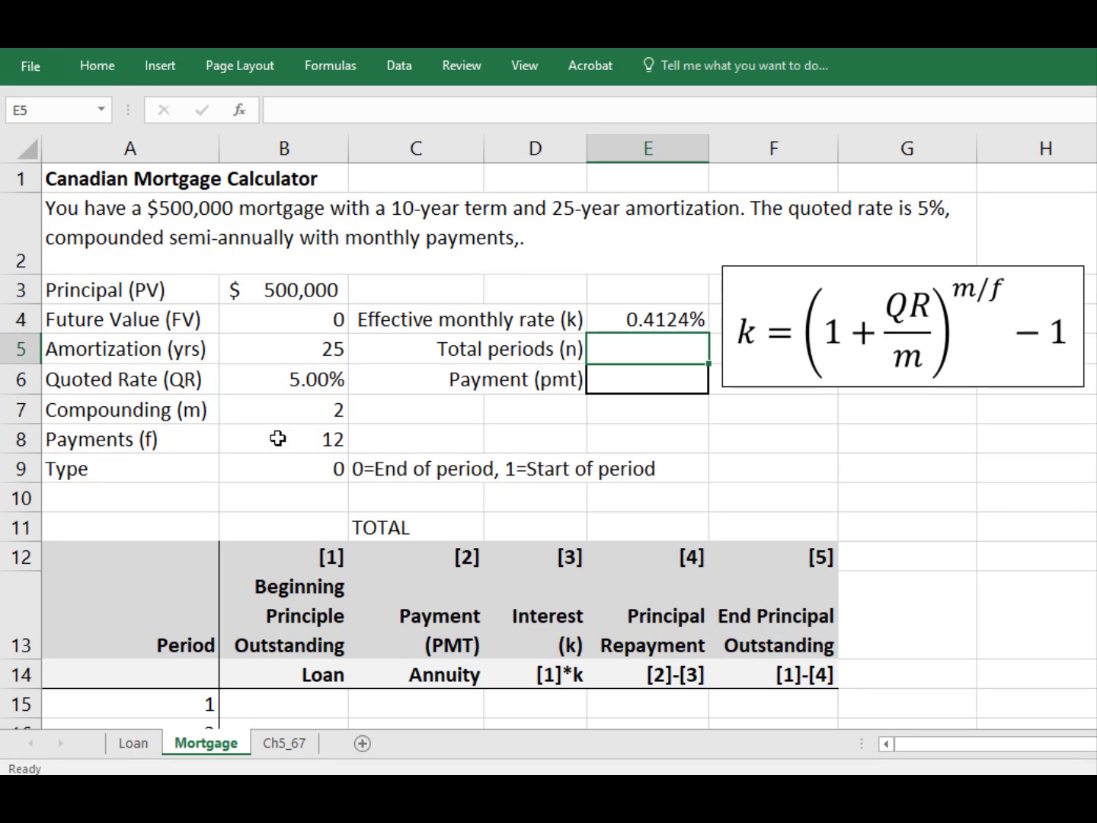
key("Up")
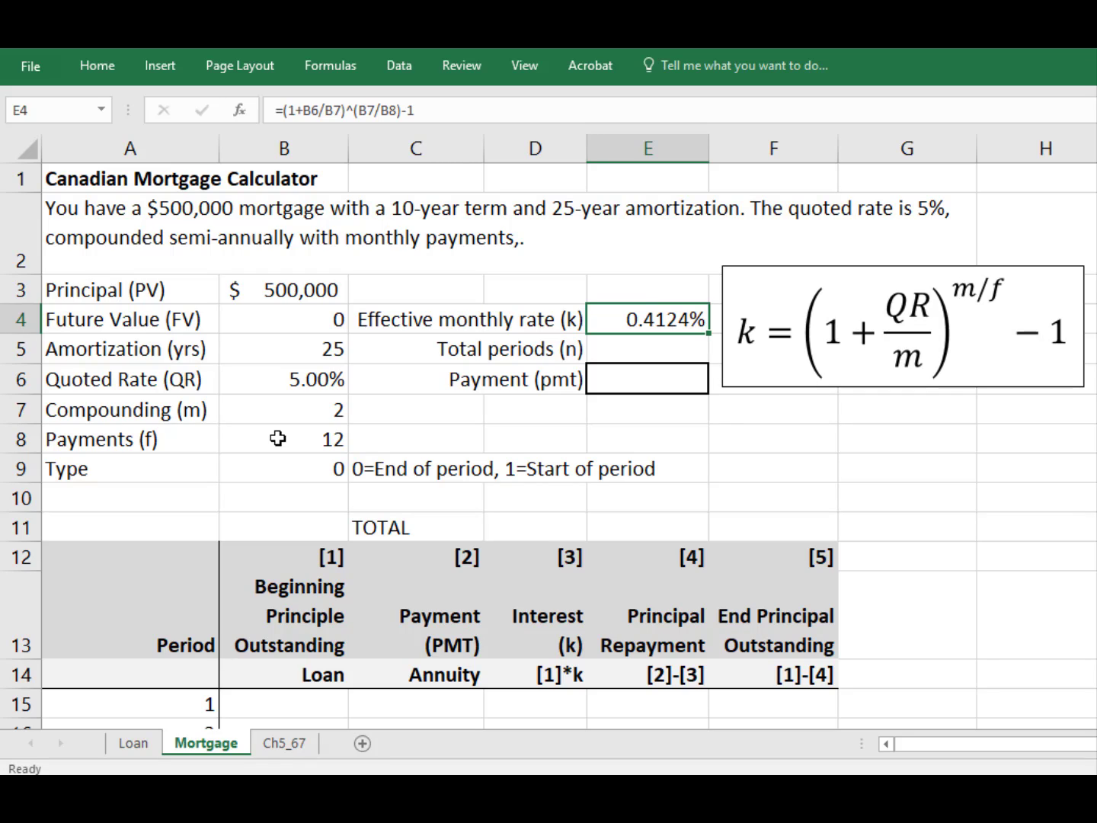
Calculate the total number of periods in E5 by multiplying amortization years by payments per year, =B5*B8
key("Down")
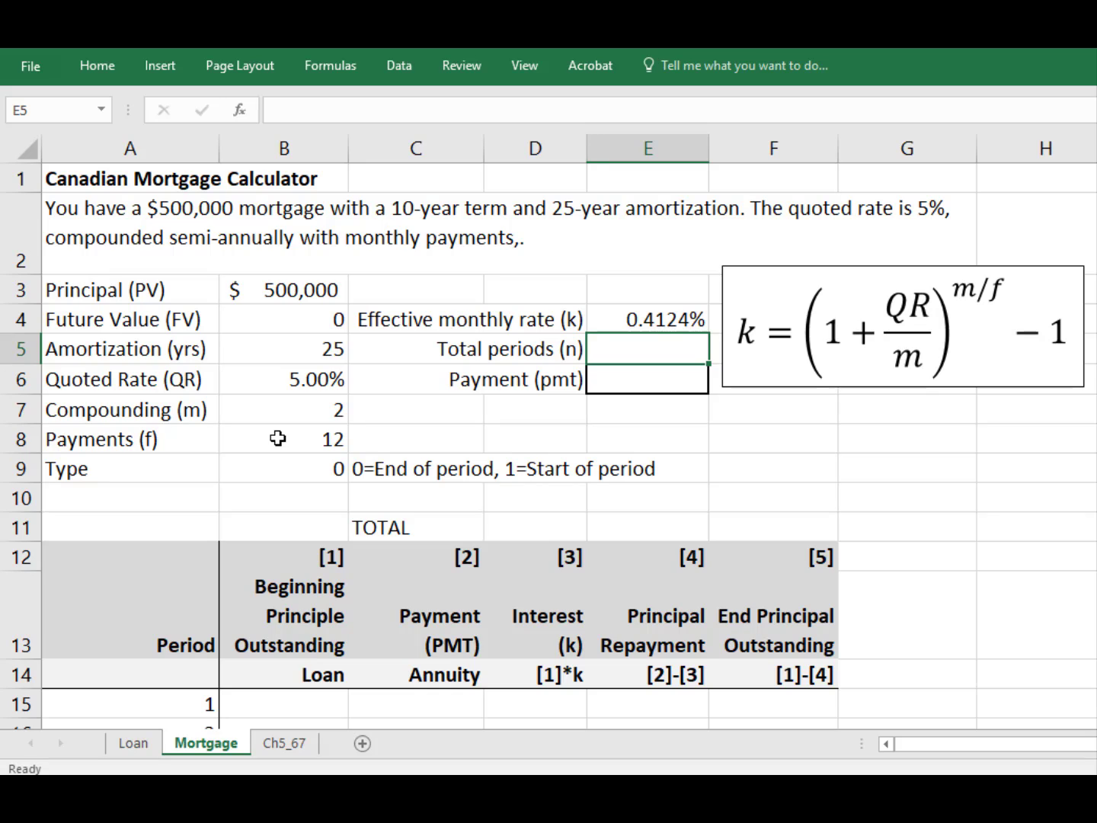
type("=")
key("Left")
key("Left")
key("Left")
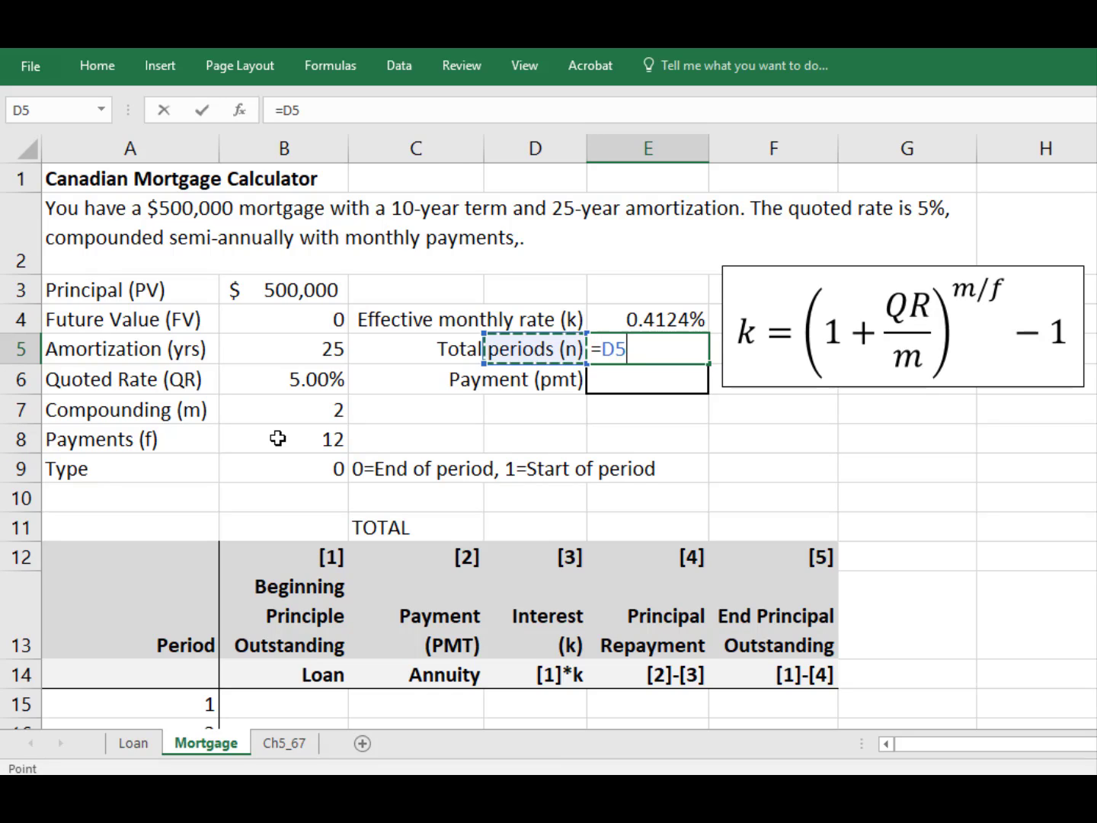
type("*")
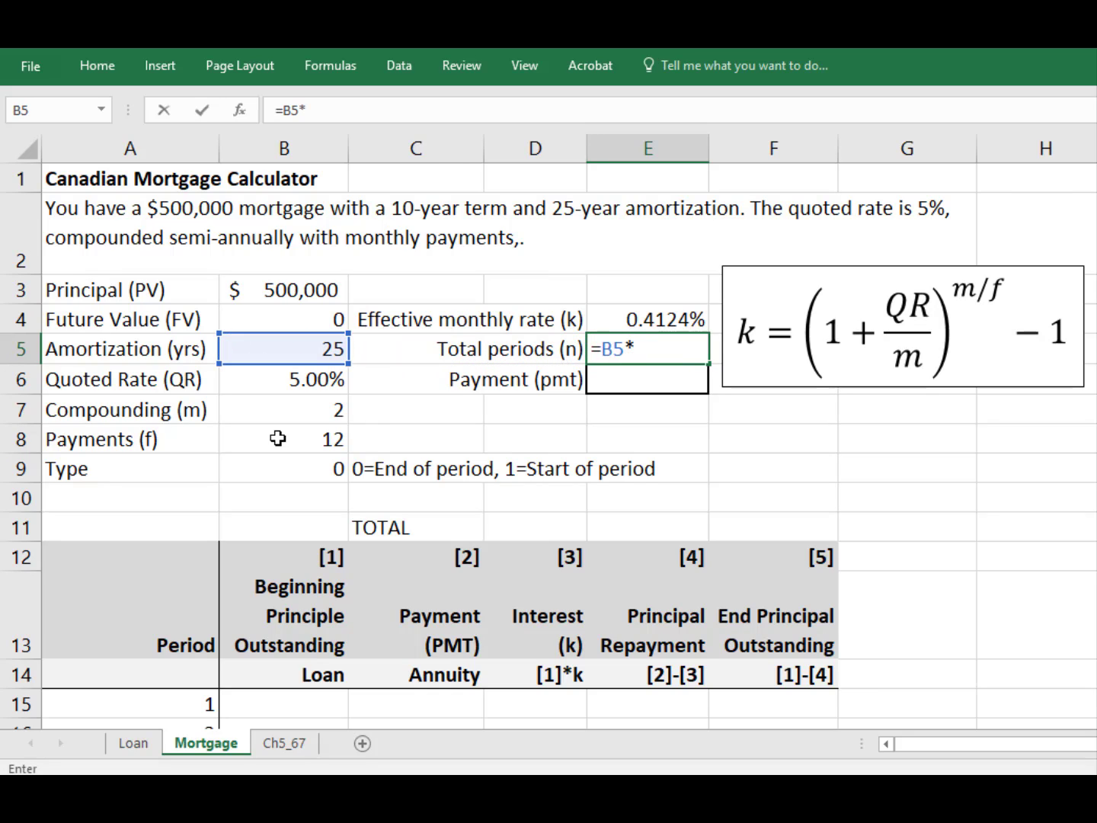
key("Down")
key("Left")
key("Left")
key("Left")
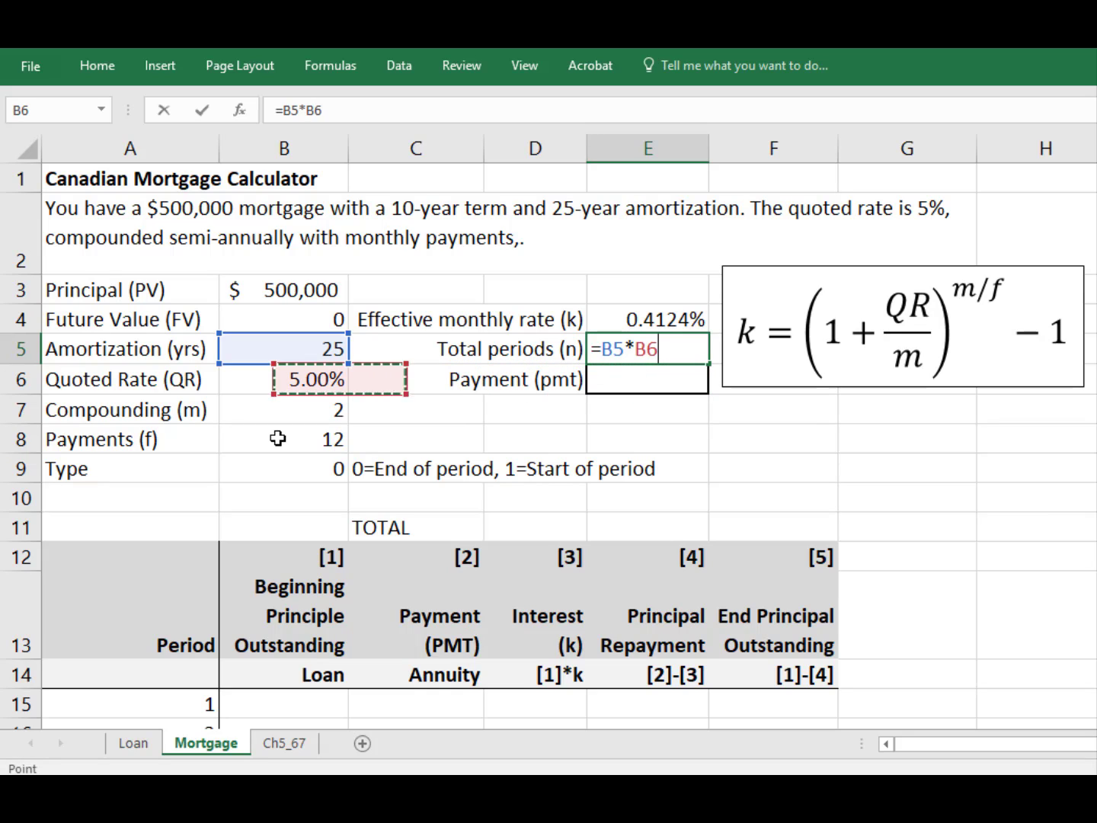
key("Down")
key("Down")
key("Return")
key("Up")
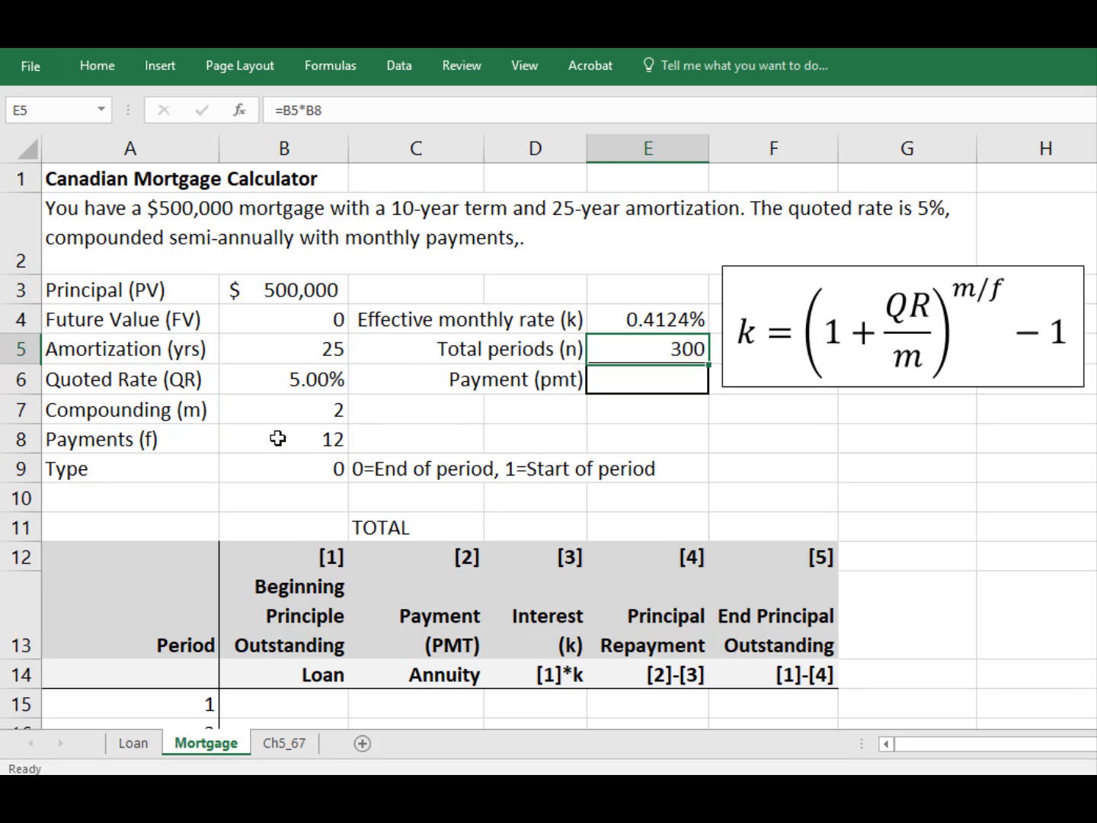
Calculate the monthly payment in E6 with =PMT(E4,E5,B3,B4,B9), using the rate, total periods, principal, future value and type
key("Down")
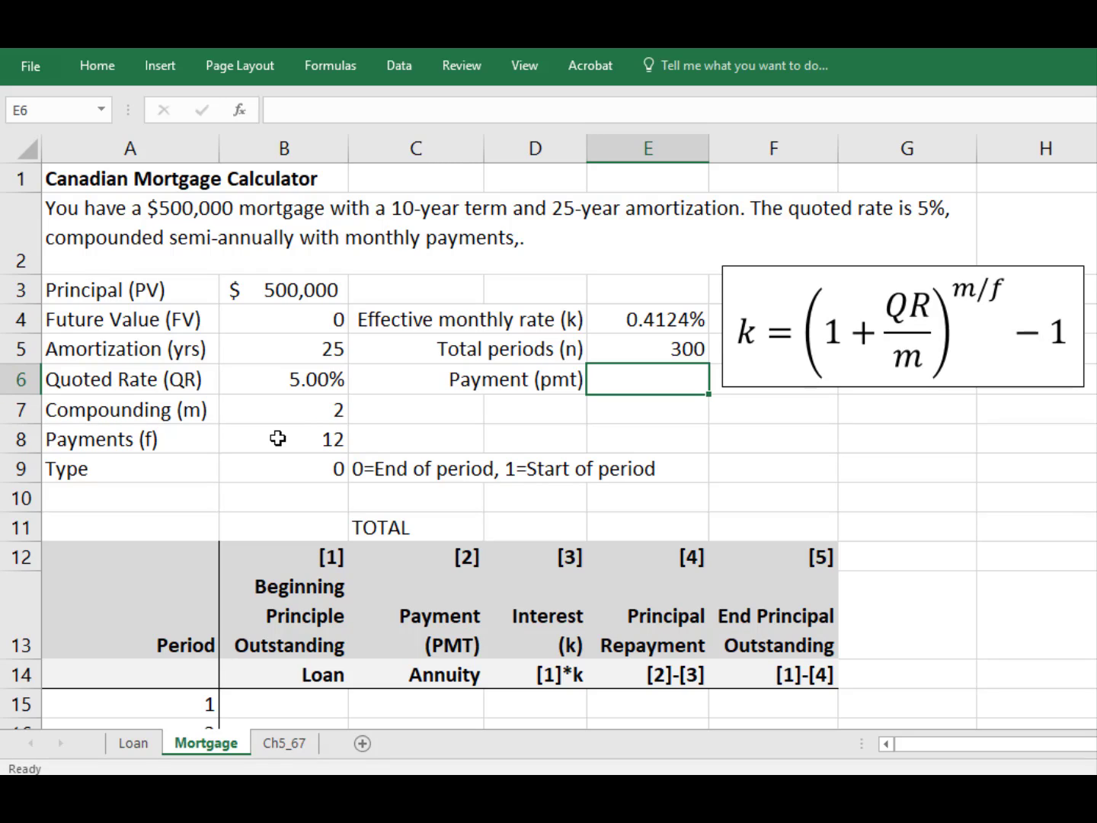
type("=")
type("pmt")
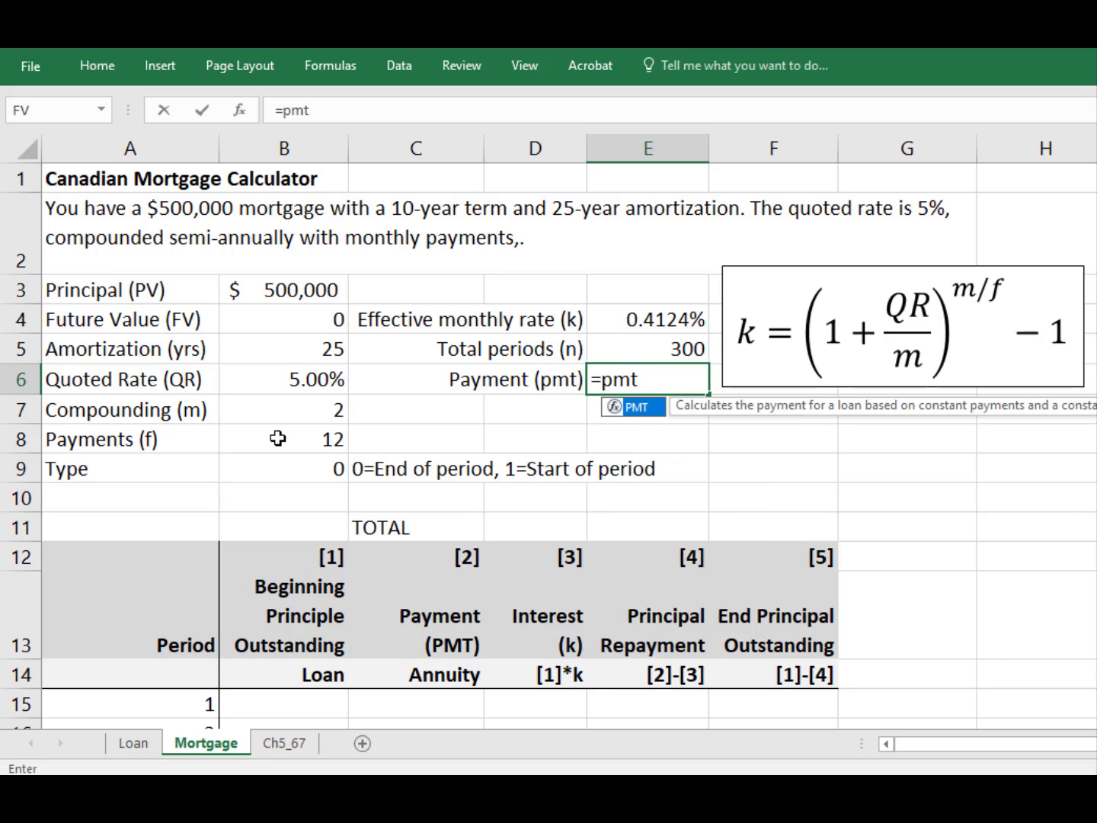
type("(")
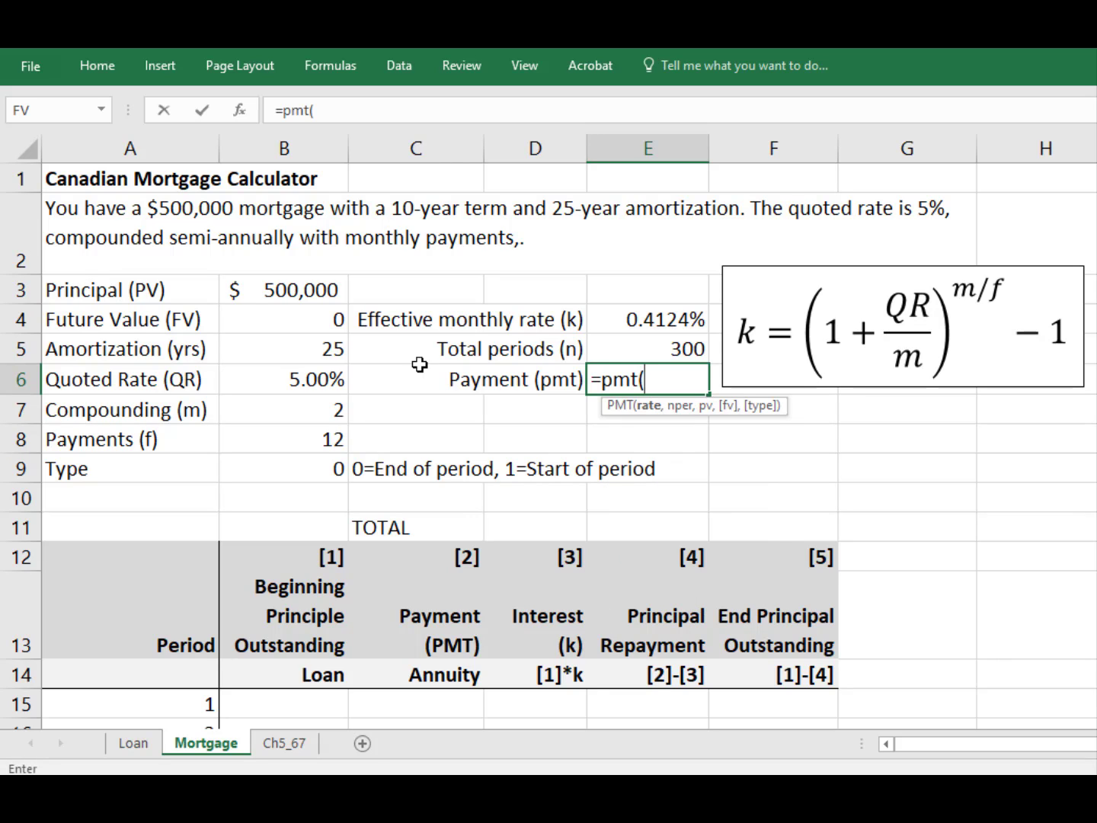
left_click(654, 319)
type(",")
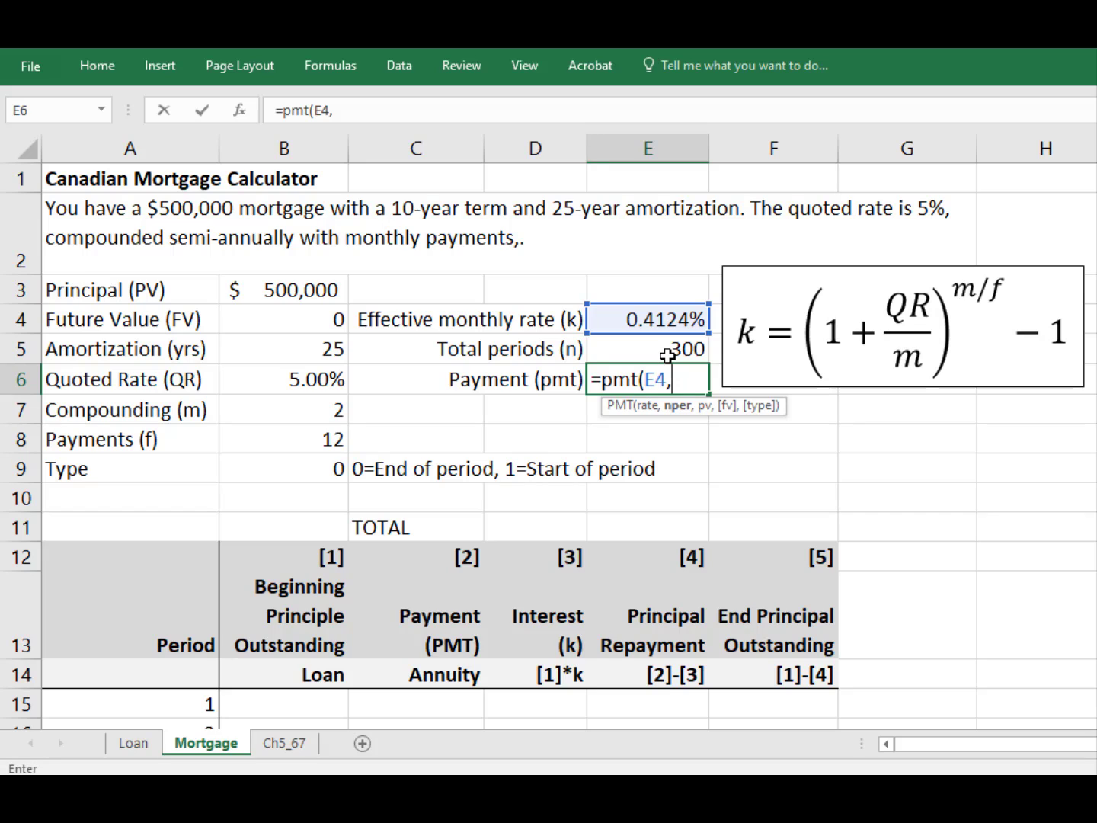
left_click(667, 355)
type(",")
left_click(328, 320)
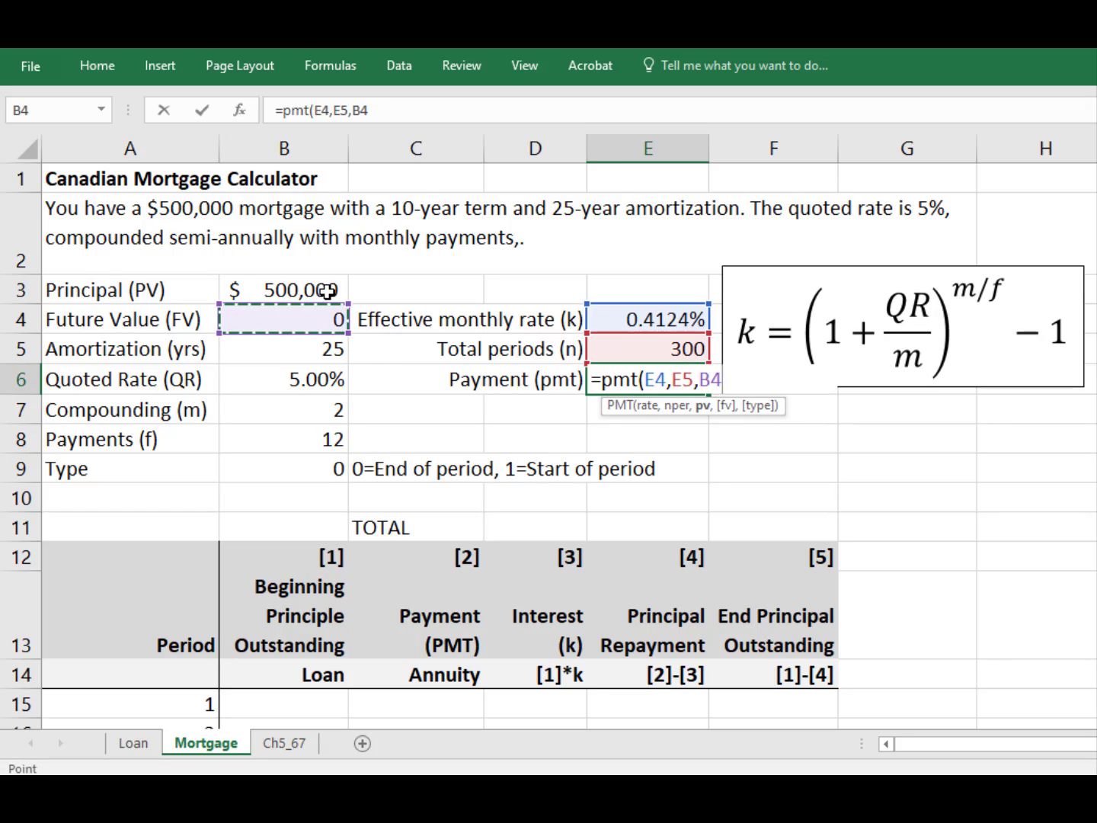
left_click(315, 290)
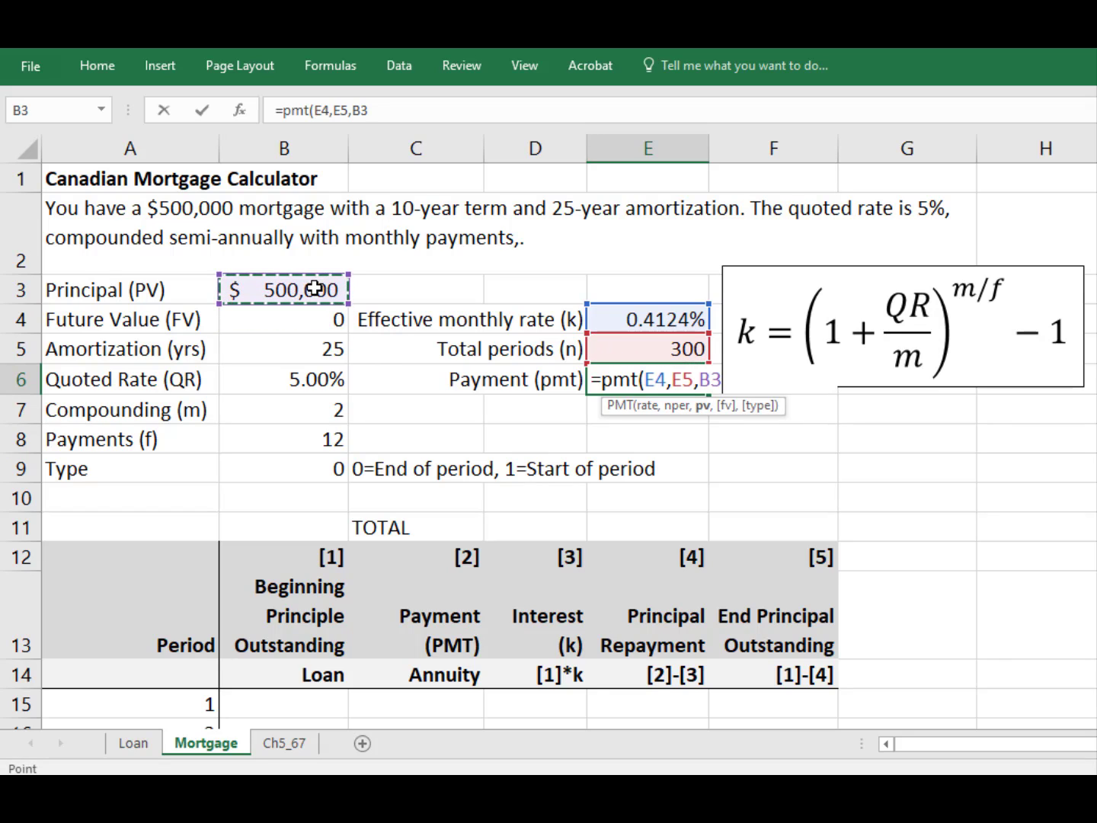
type(",")
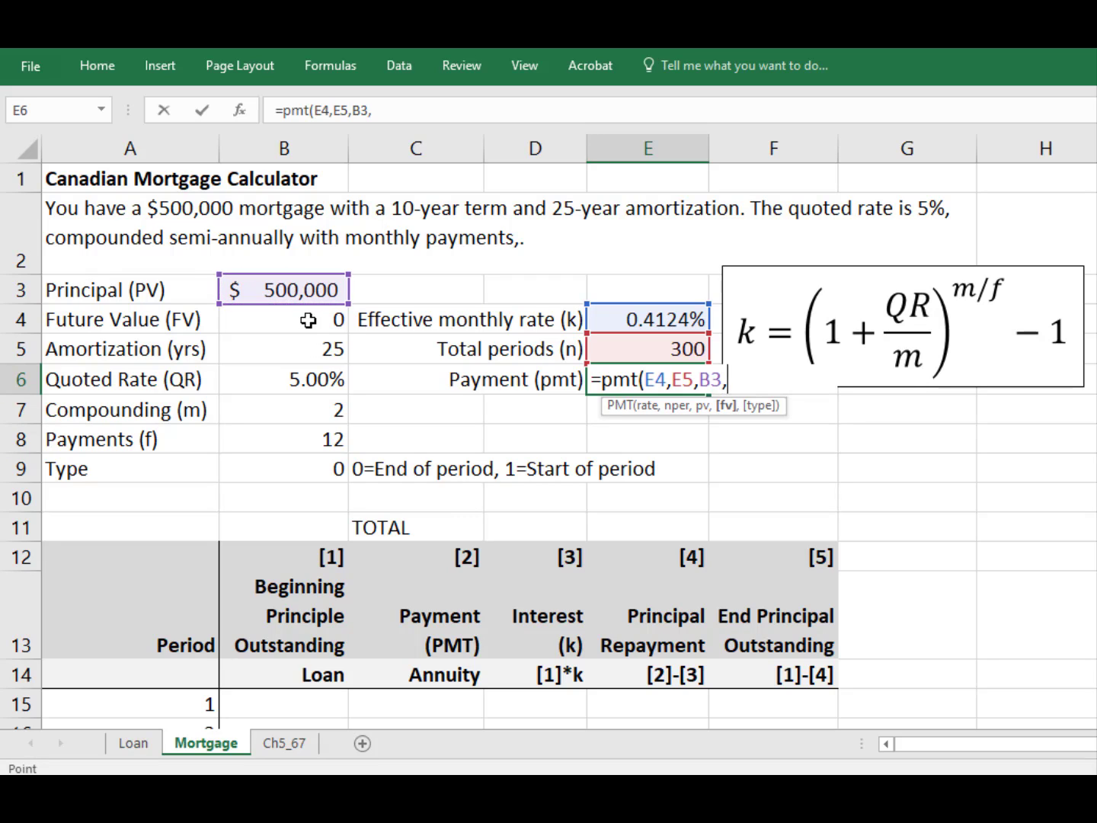
left_click(308, 320)
type(",")
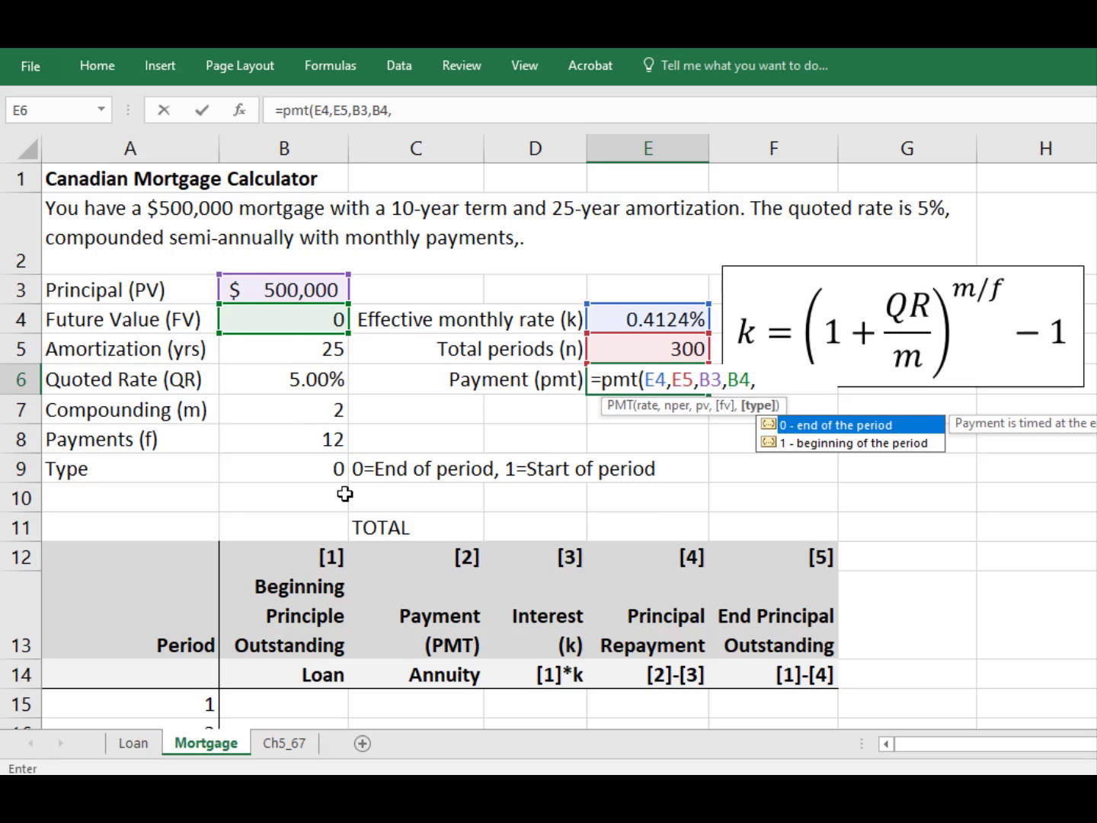
left_click(312, 469)
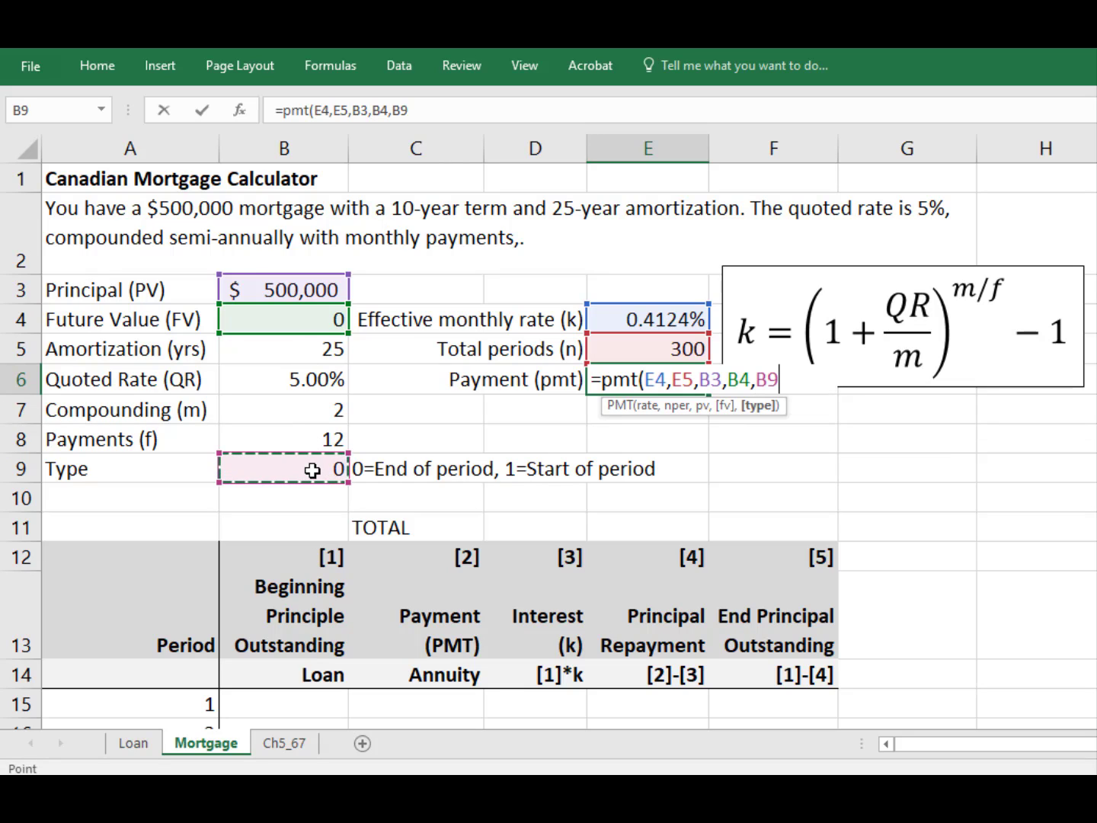
type(")")
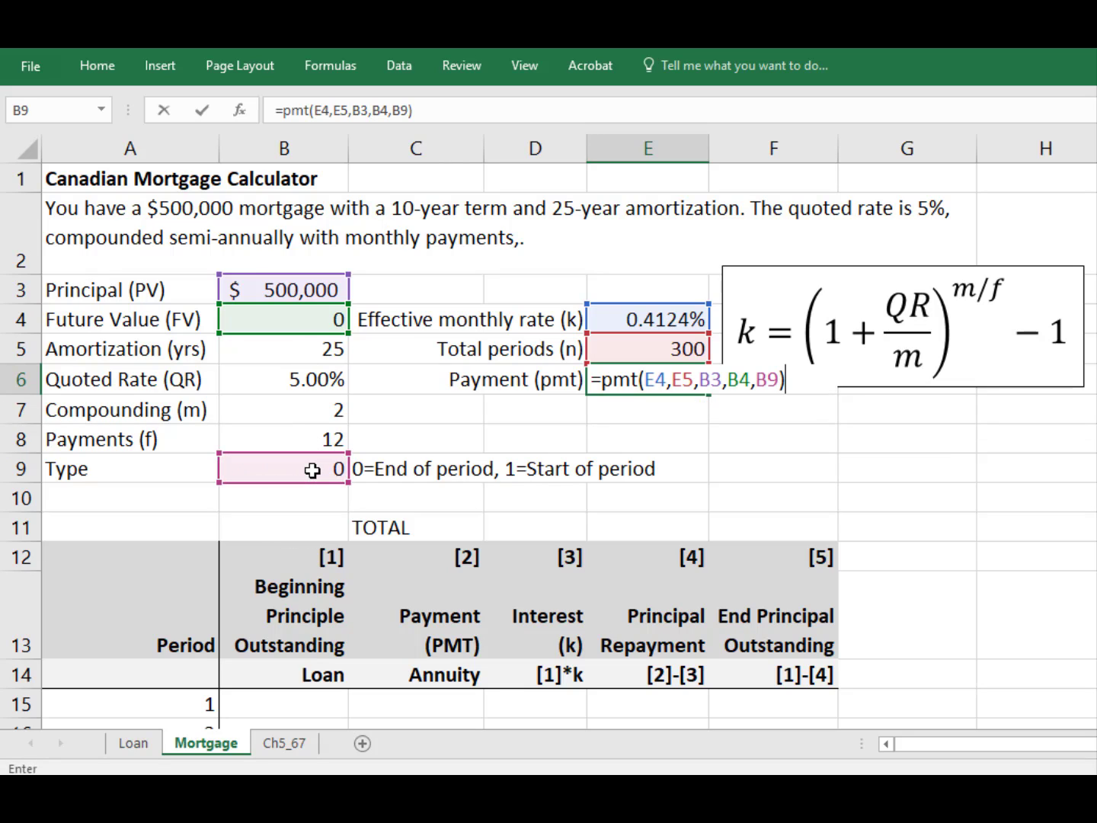
key("Return")
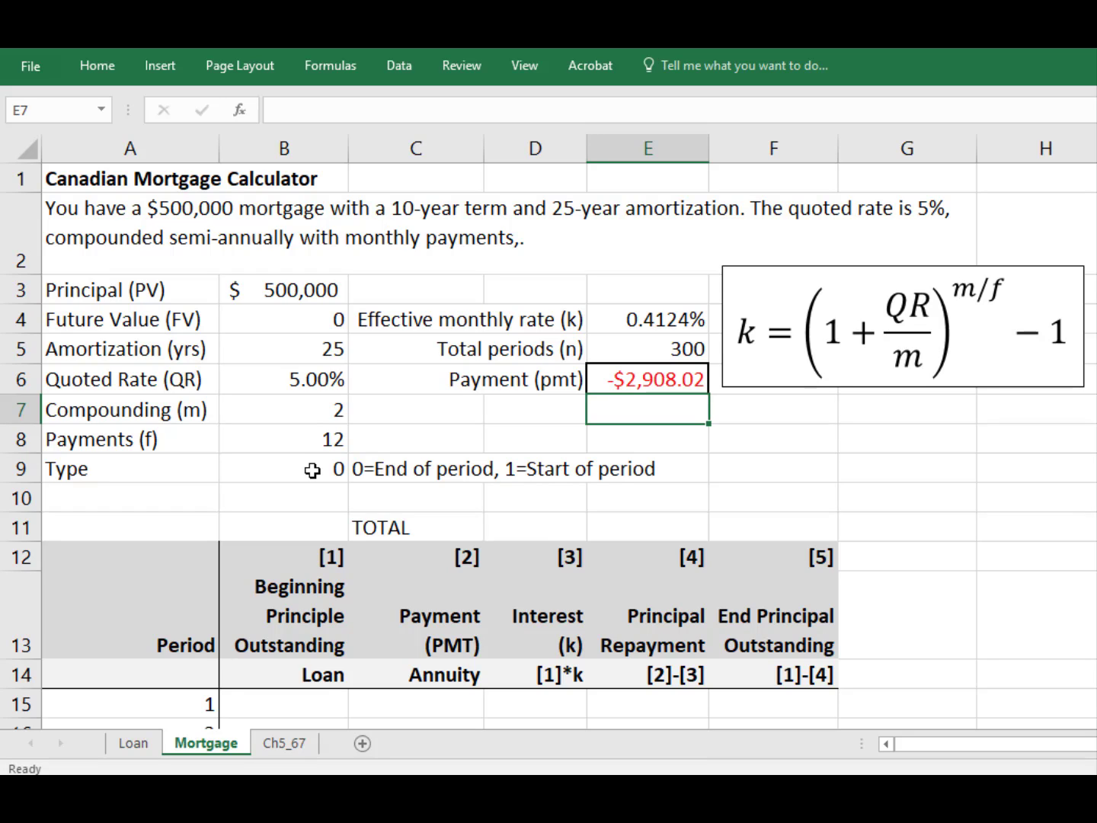
Link the period 1 beginning principal in B15 to the mortgage principal with =B3
left_click(315, 702)
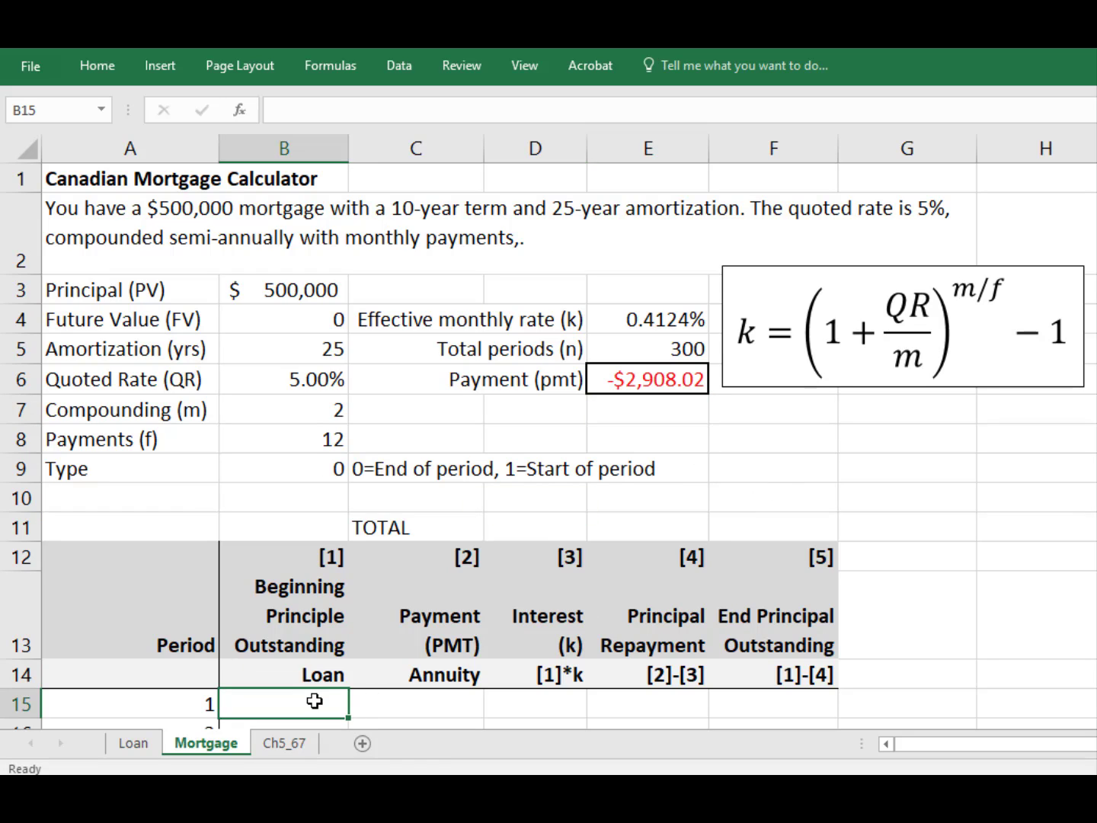
type("=")
left_click(275, 284)
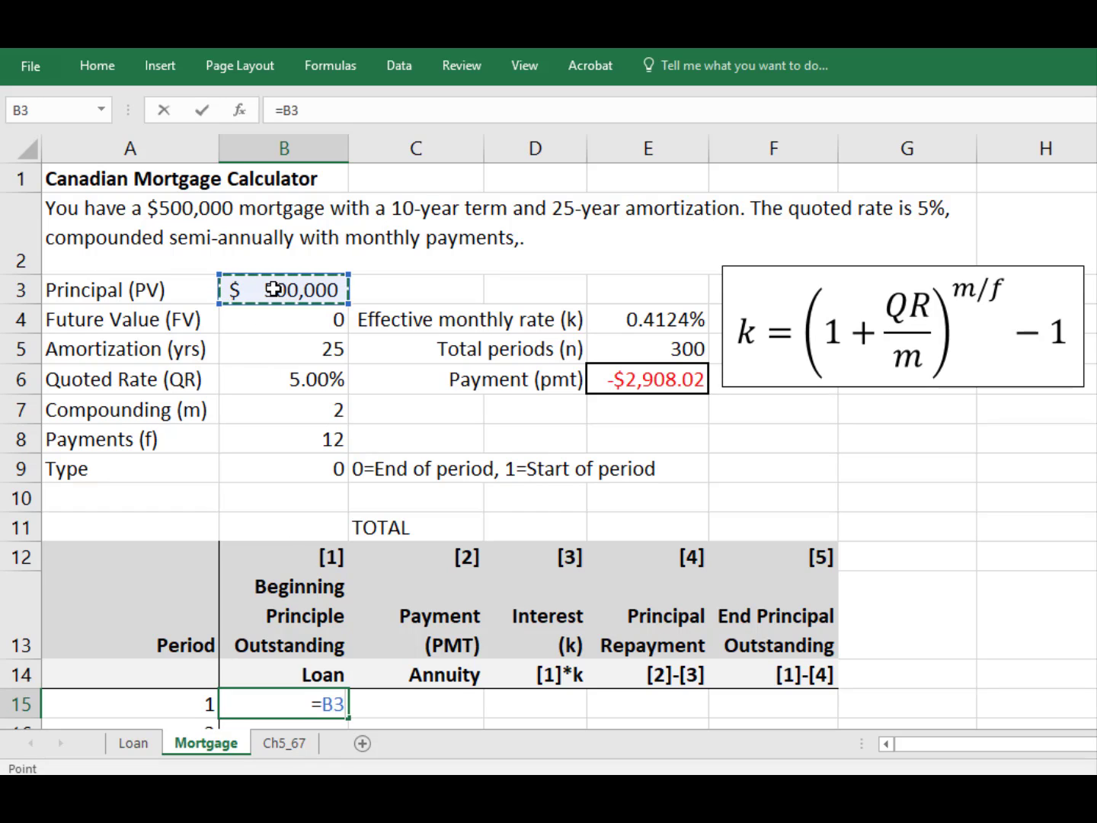
key("Return")
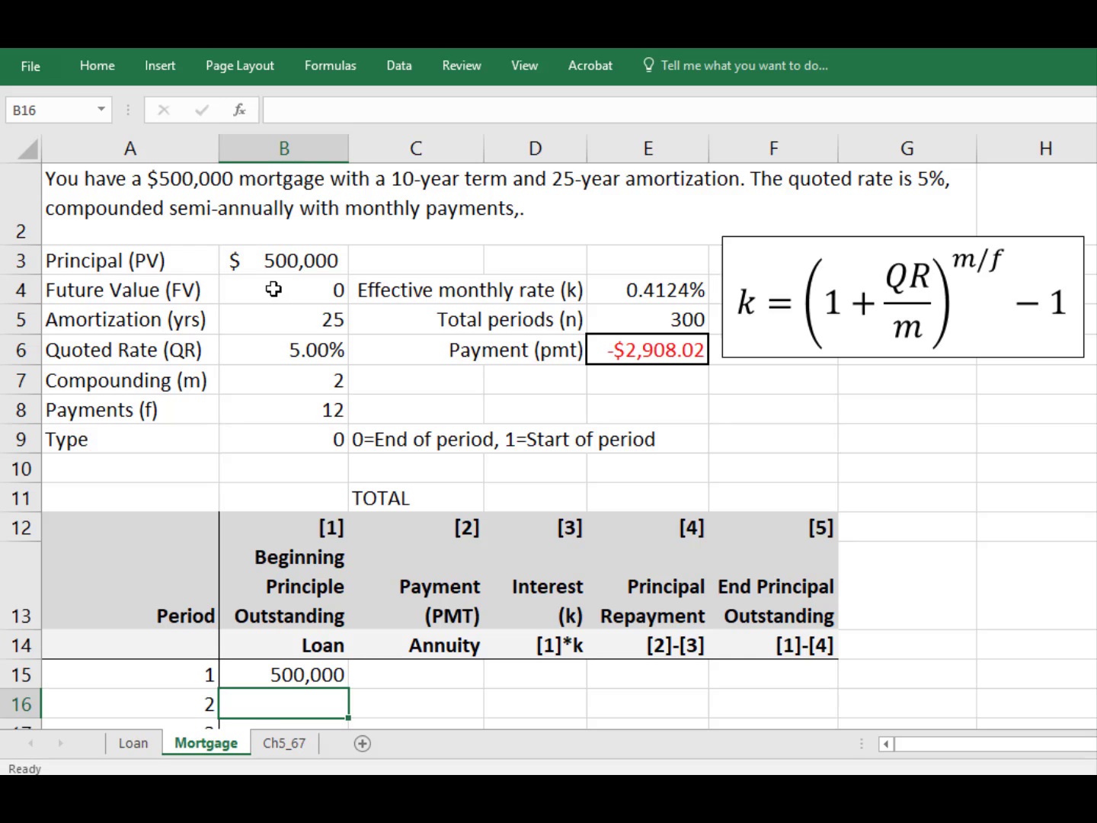
Fill in the period 1 payment in C15 as the positive value of the calculated payment, =-E6
key("Up")
key("Right")
type("=-")
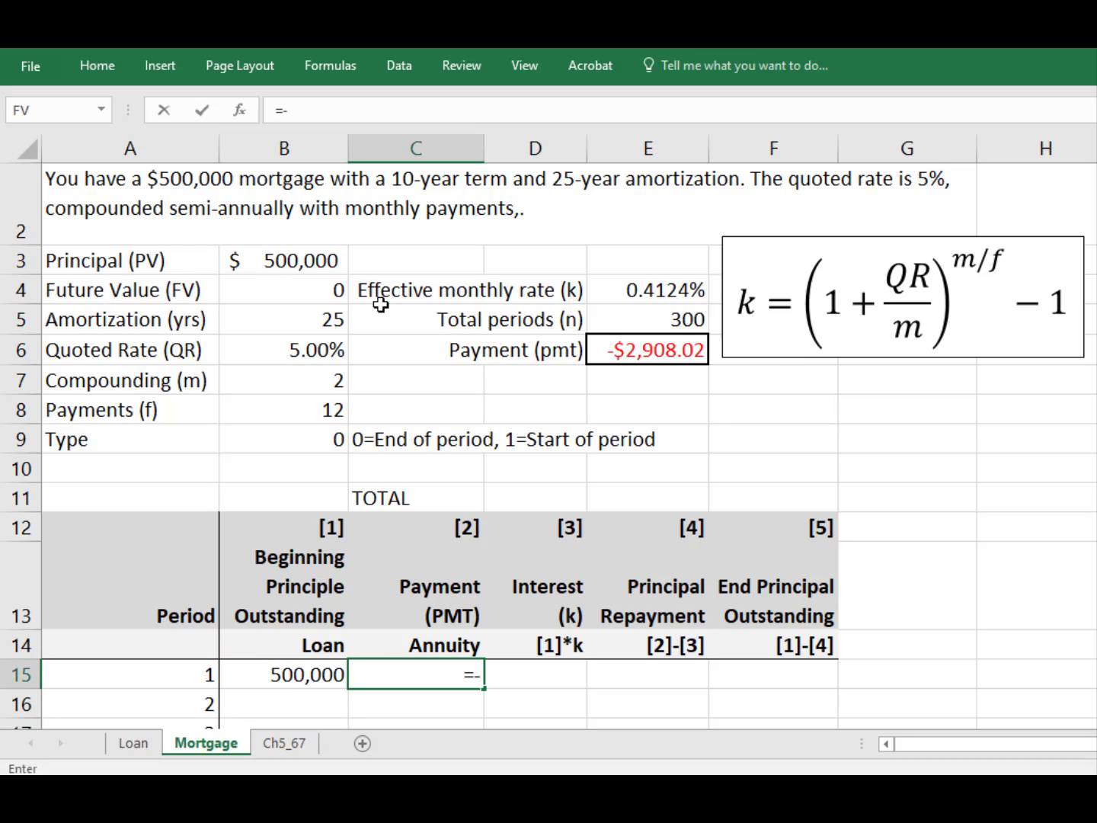
left_click(653, 353)
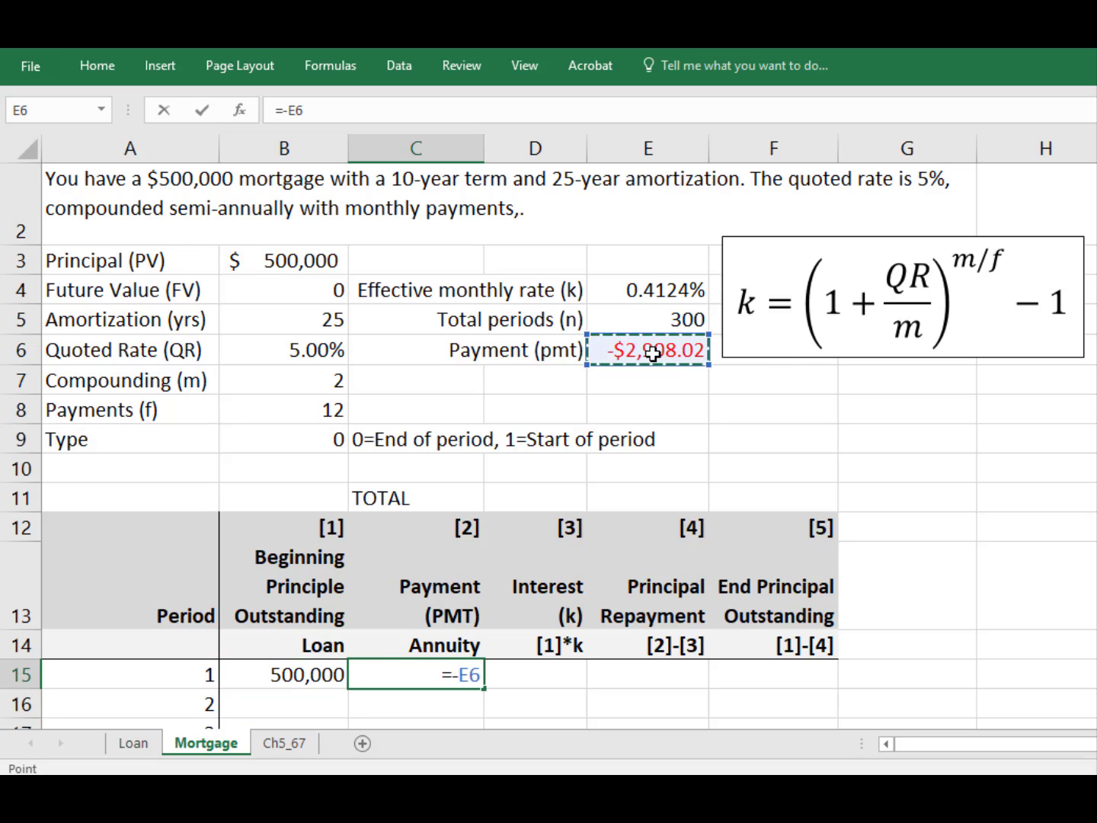
key("Return")
Make the reference to E6 in the C15 payment formula absolute
key("Up")
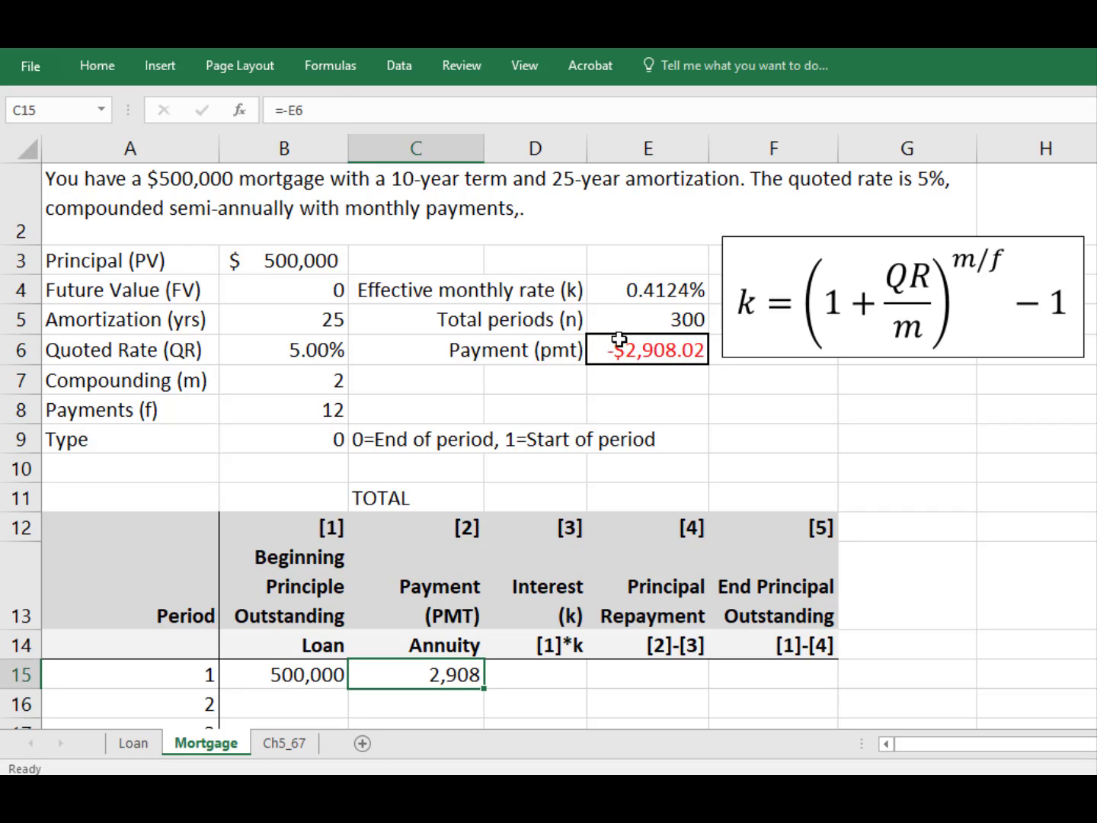
left_click(298, 113)
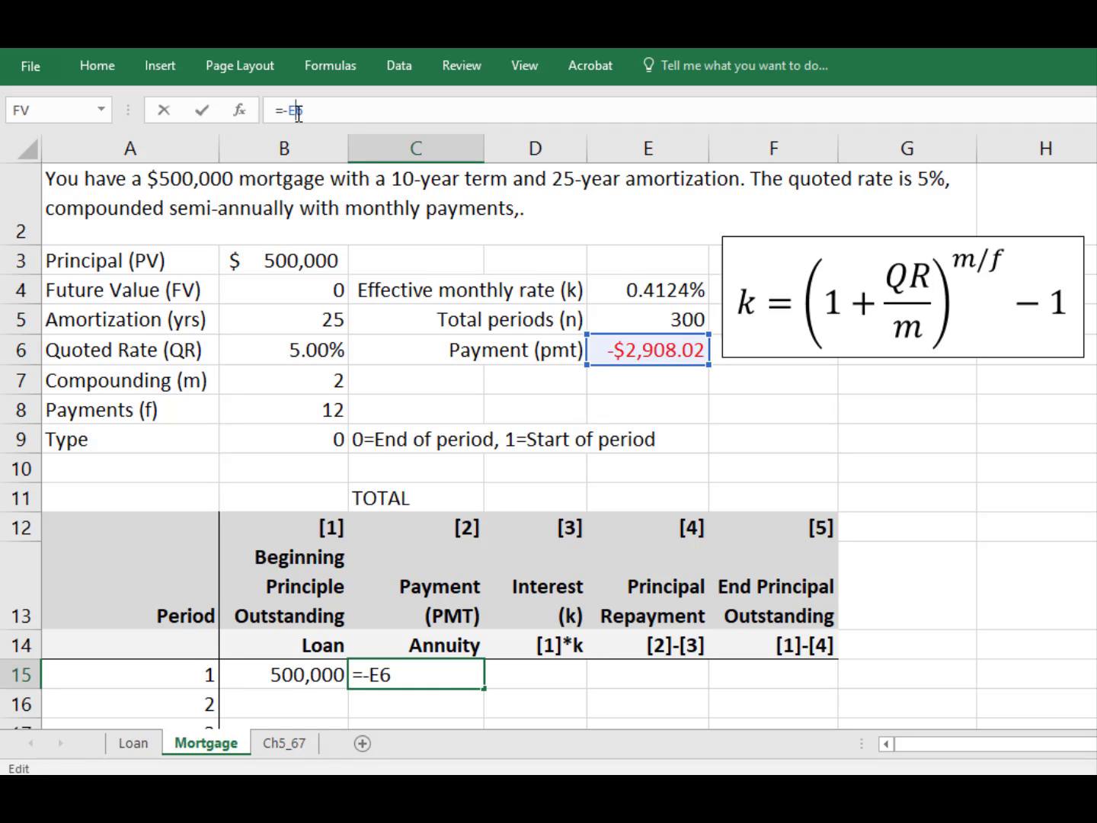
key("F4")
key("Return")
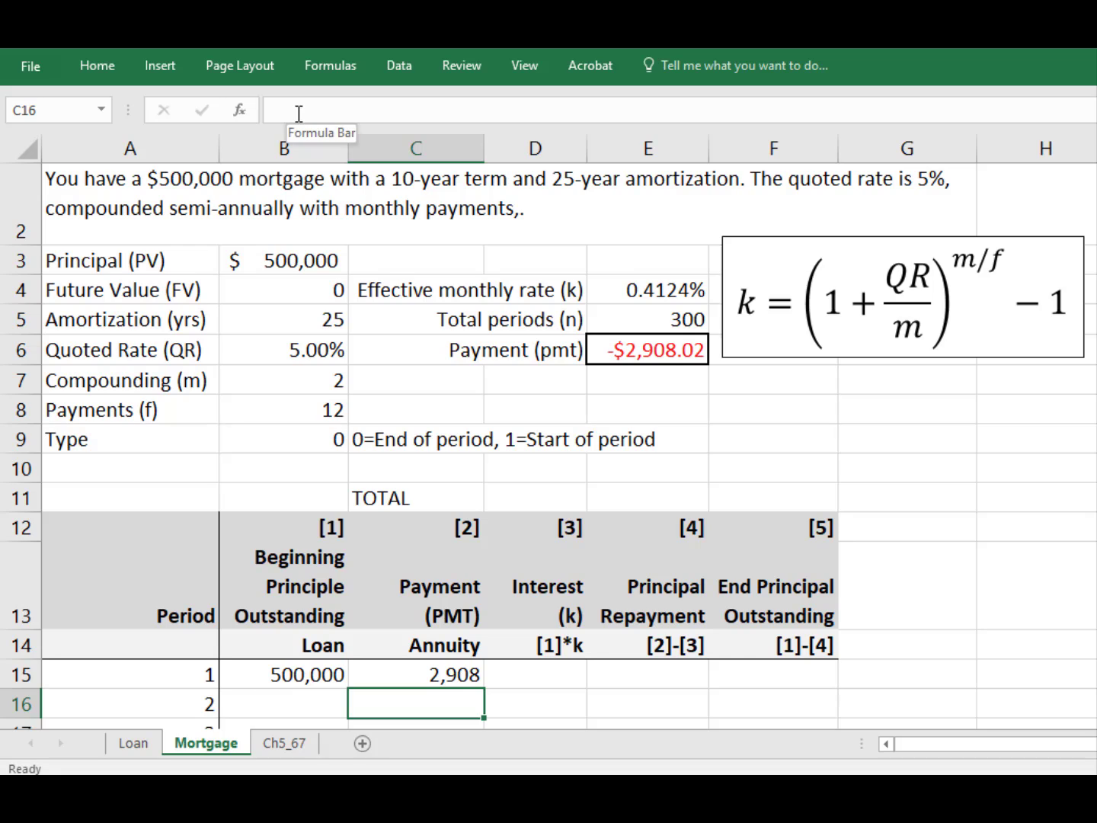
Calculate the period 1 interest in D15 as the locked effective monthly rate times beginning principal, =$E$4*B15
key("Up")
key("Right")
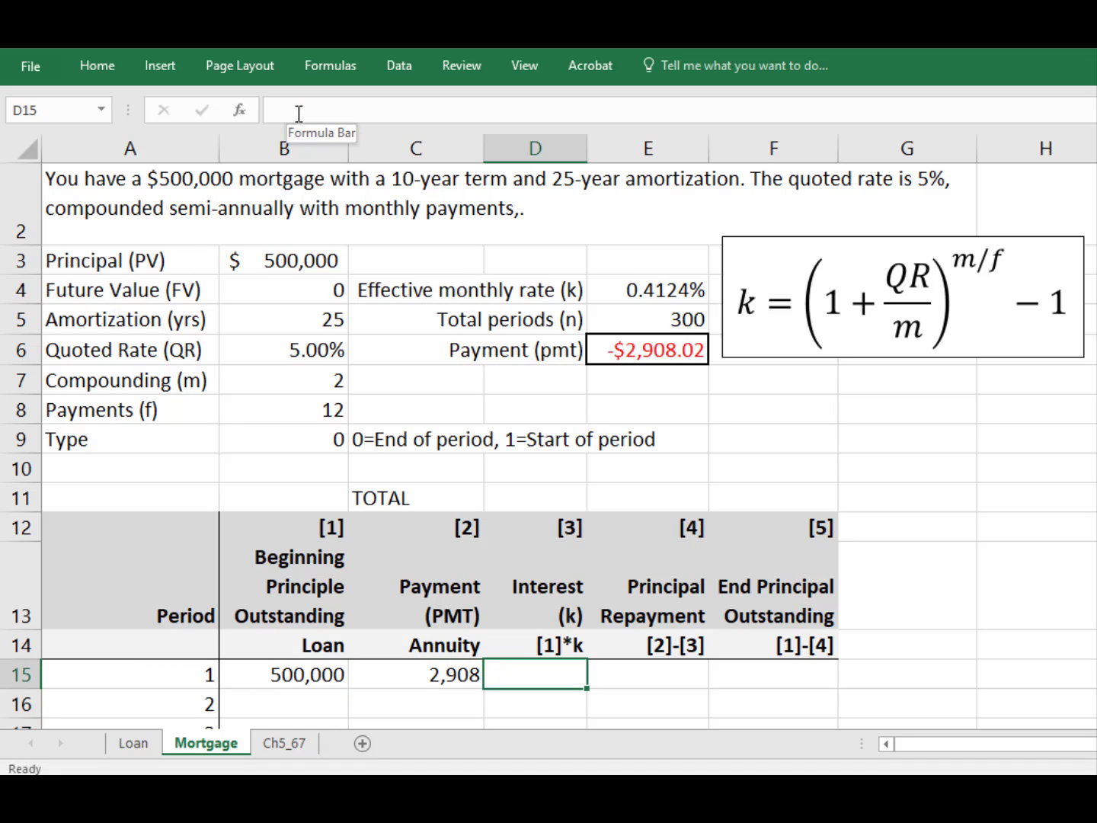
type("=")
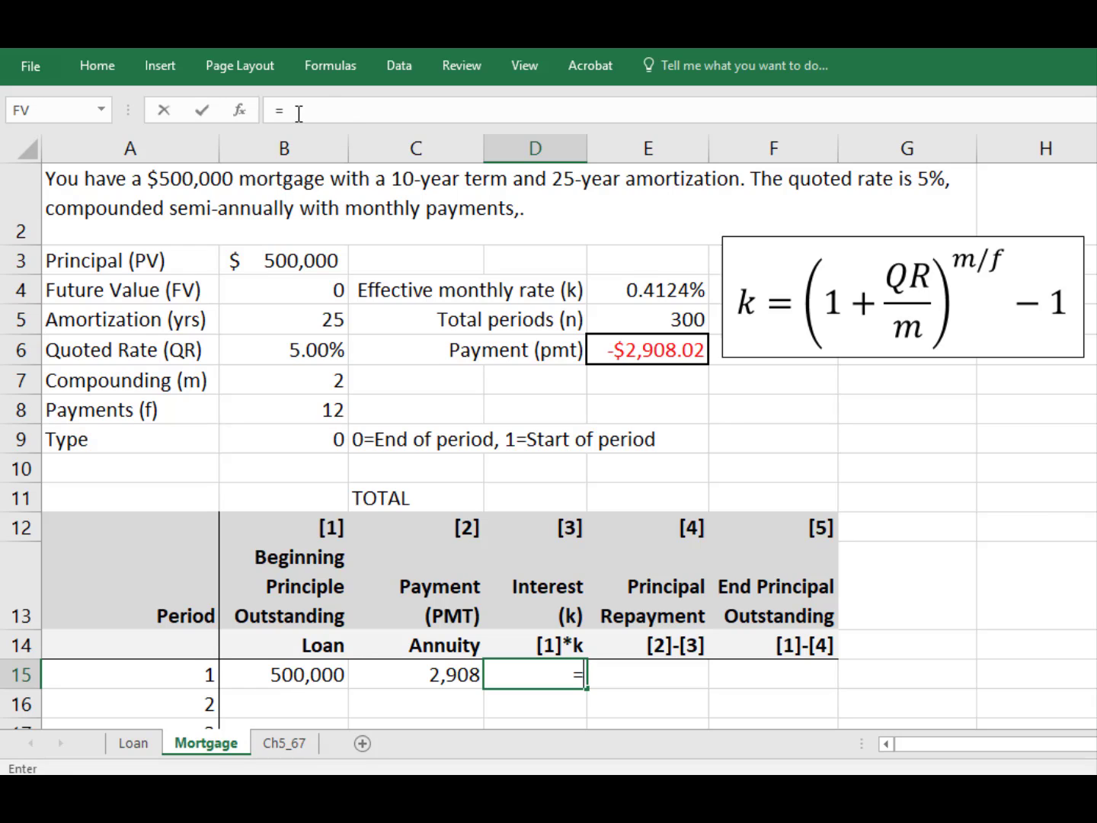
left_click(670, 290)
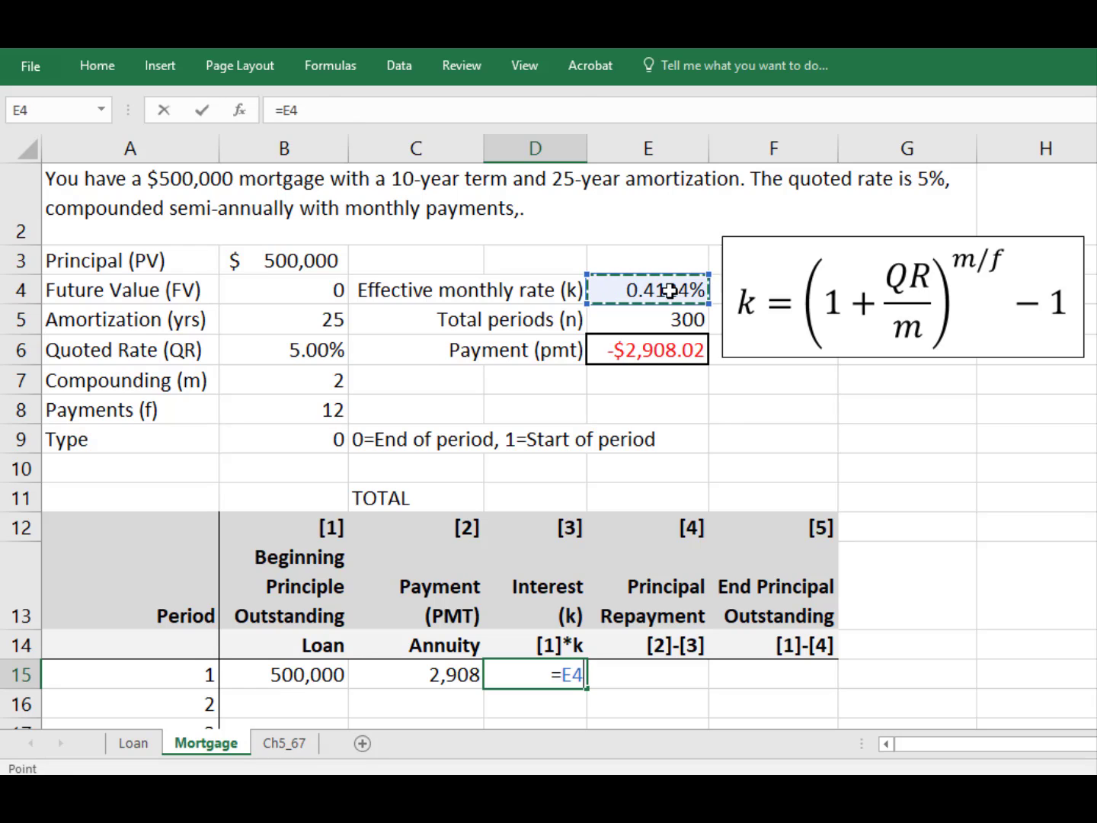
key("F4")
type("*")
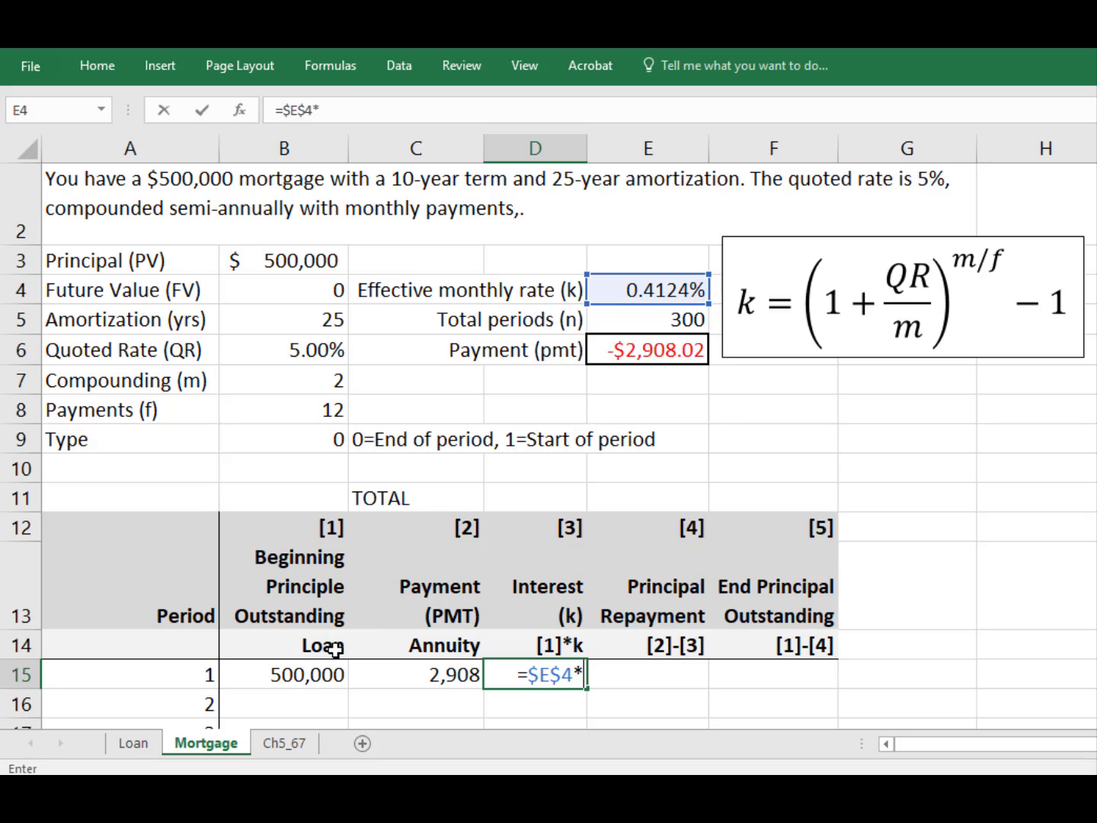
left_click(295, 673)
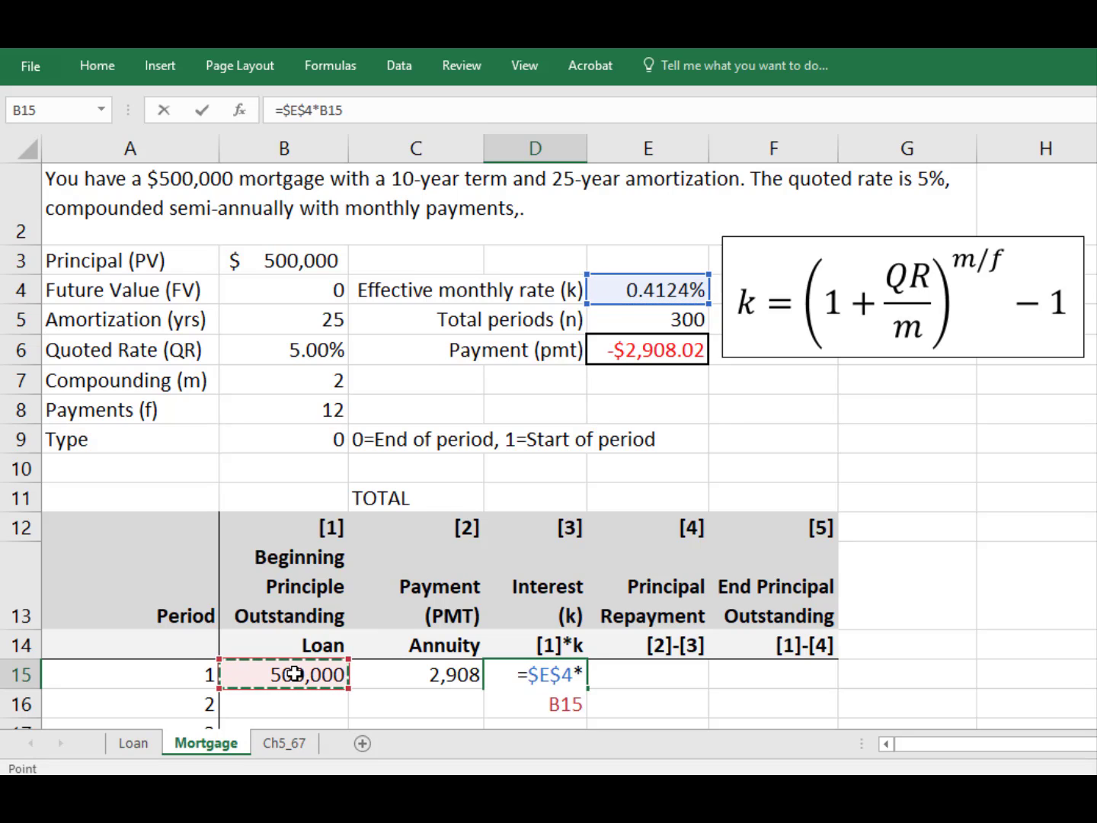
key("Return")
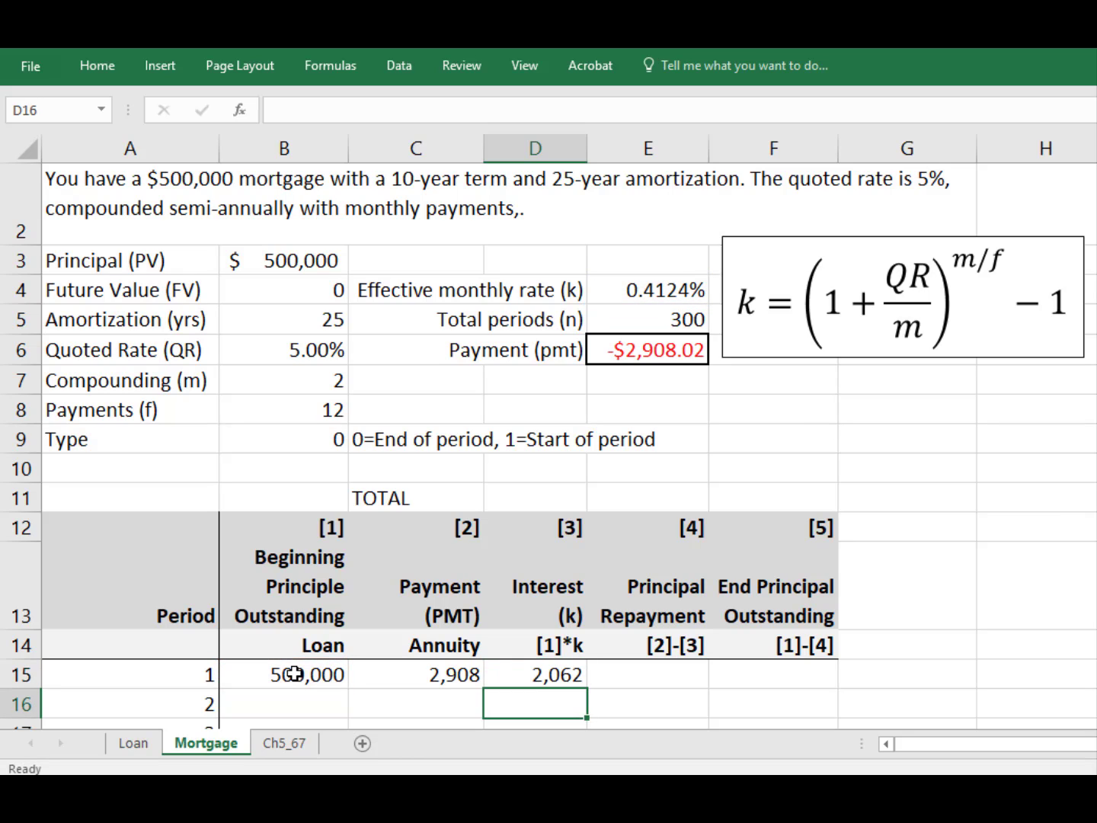
Calculate the period 1 principal repayment in E15 as payment minus interest, =C15-D15
key("Up")
key("Right")
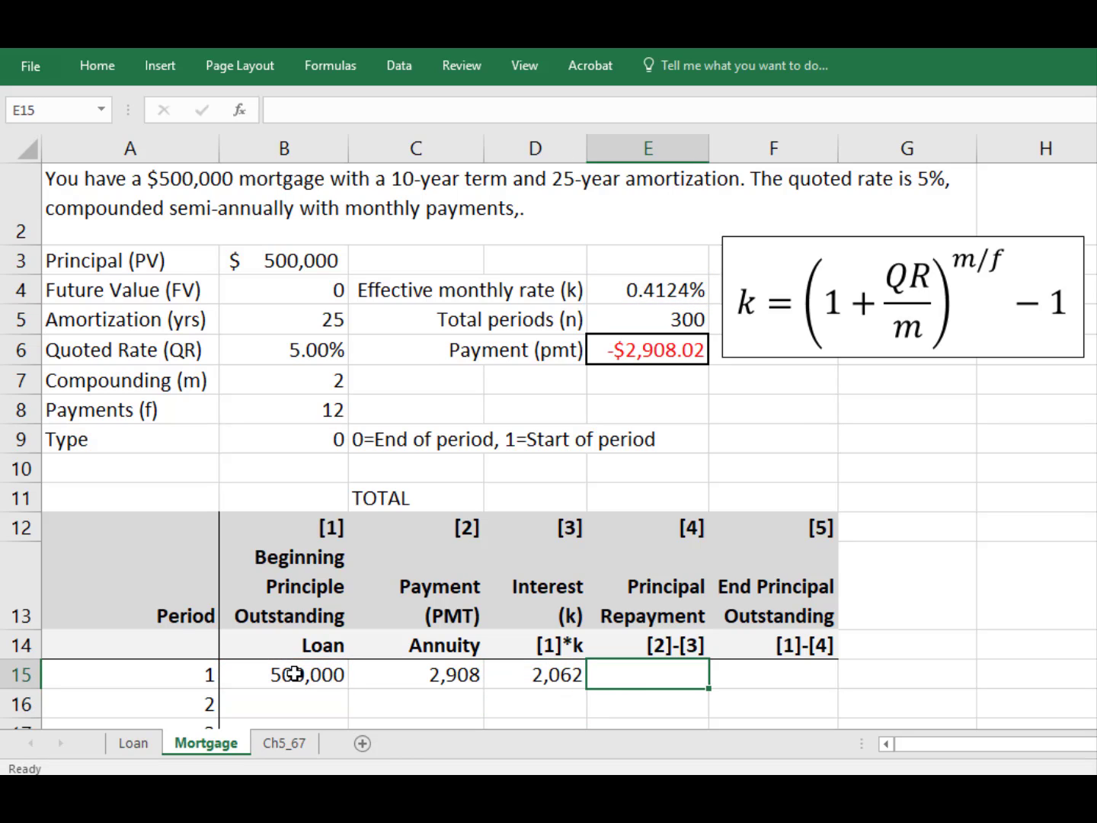
type("=")
key("Left")
key("Left")
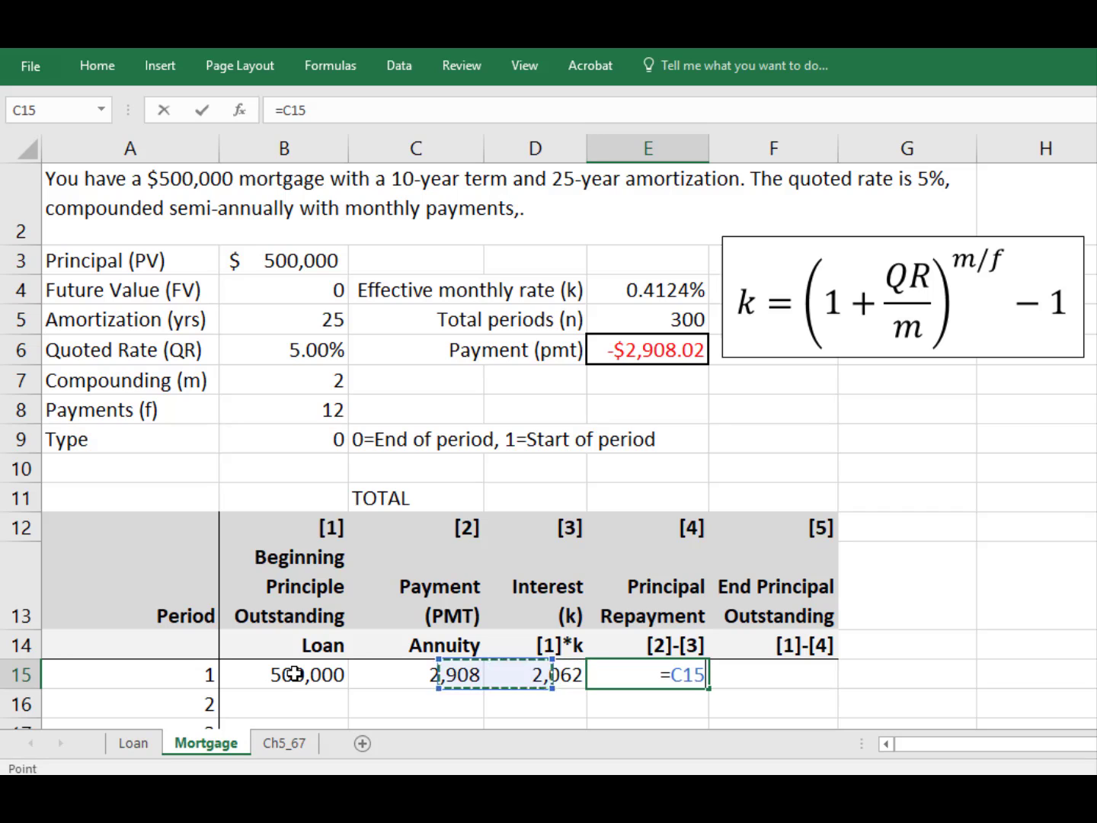
type("-")
key("Left")
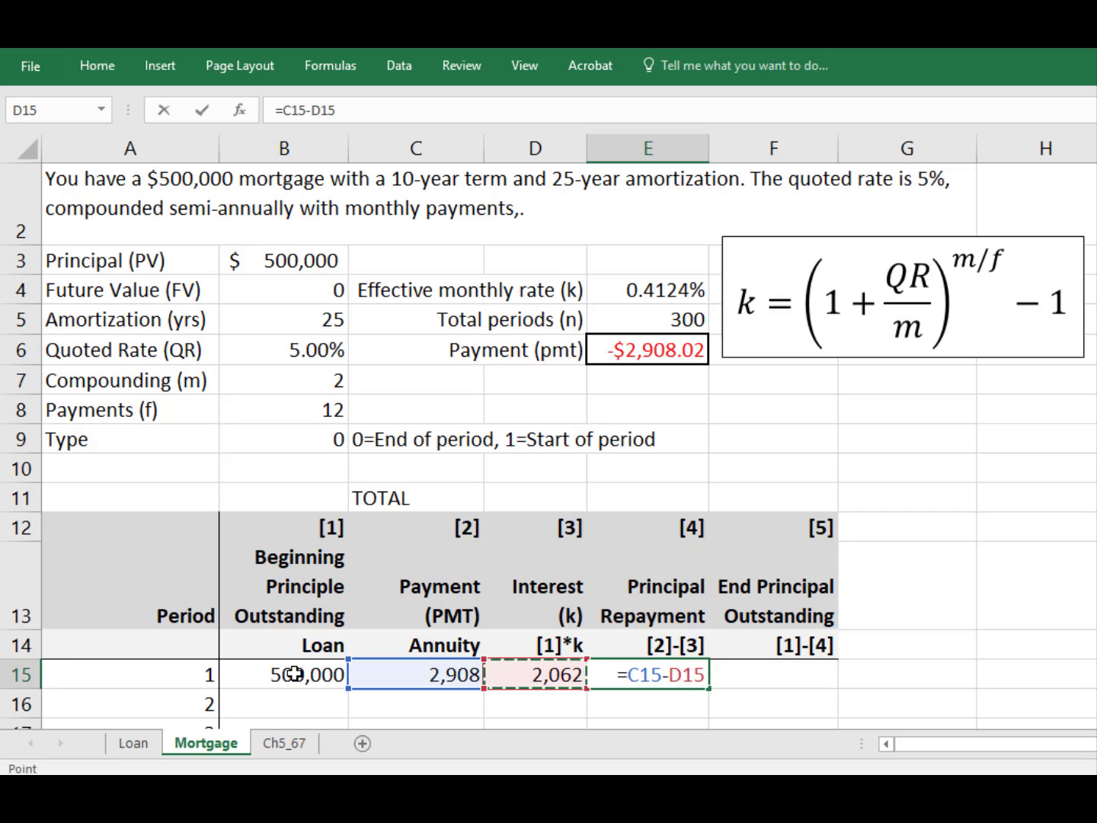
key("Return")
Calculate the period 1 ending principal in F15 as beginning principal minus principal repayment, =B15-E15
key("Up")
key("Right")
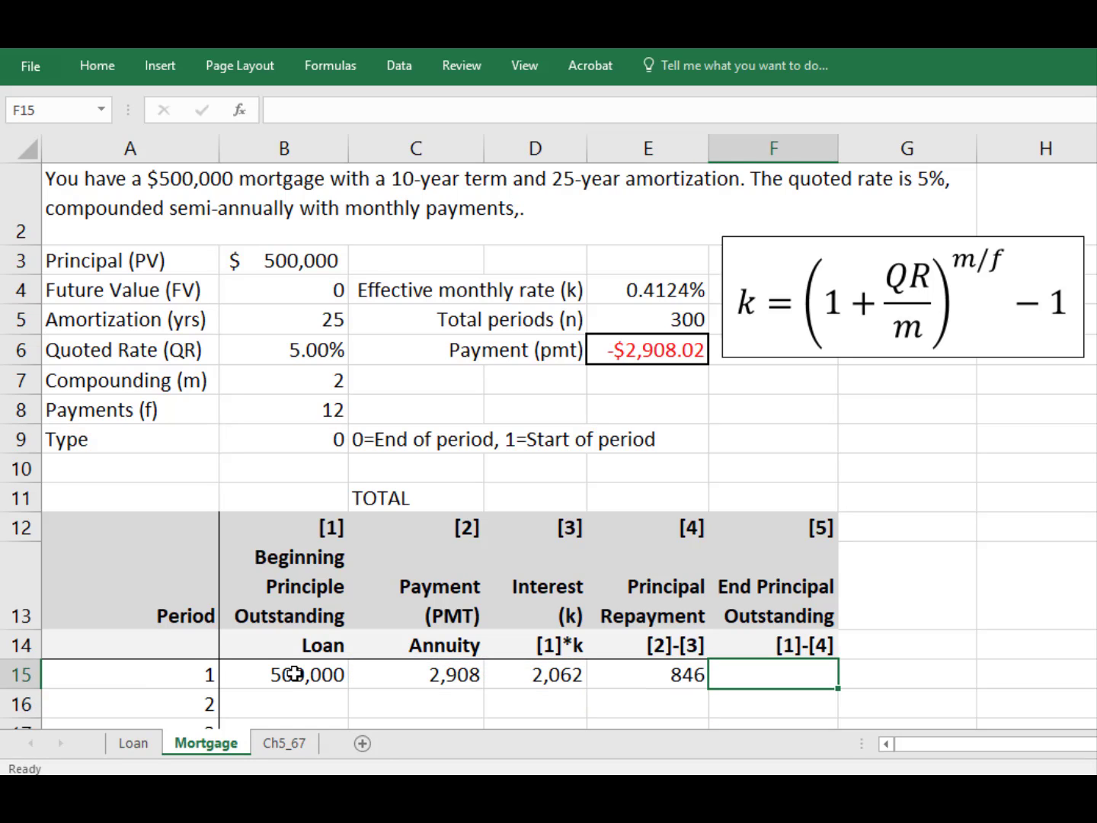
type("=")
key("Left")
key("Left")
key("Left")
key("Left")
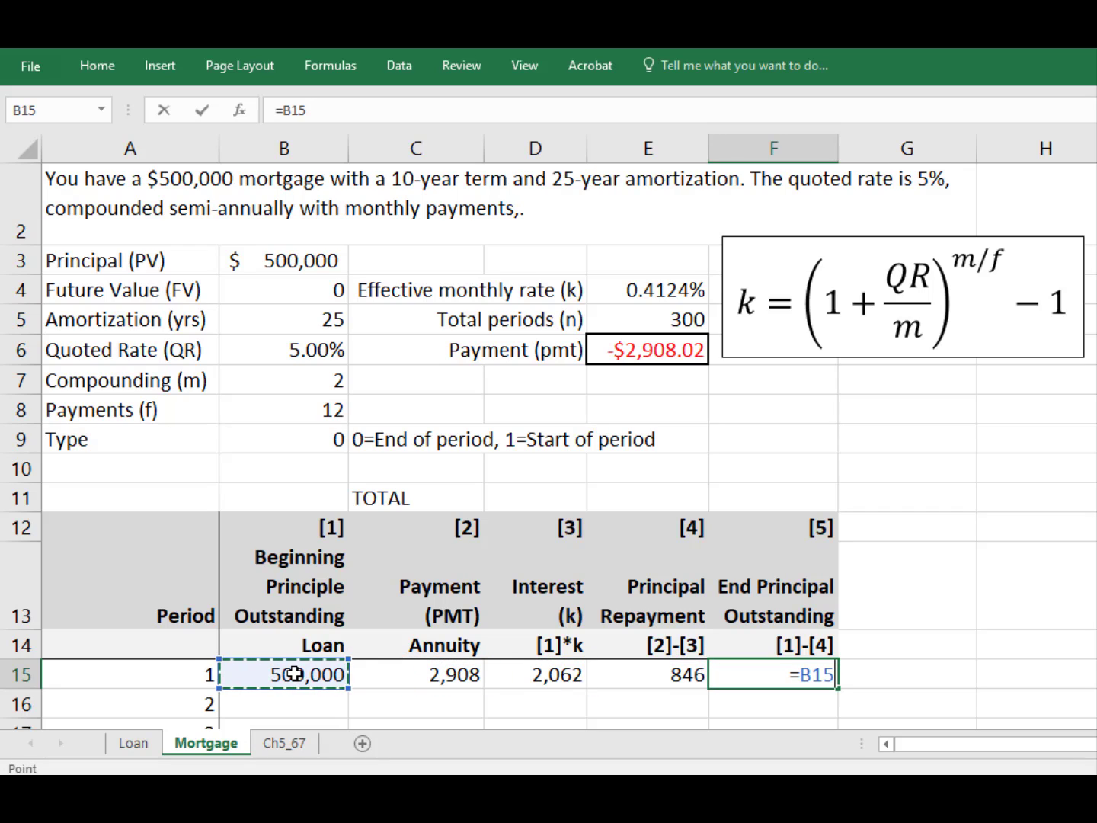
type("-")
key("Left")
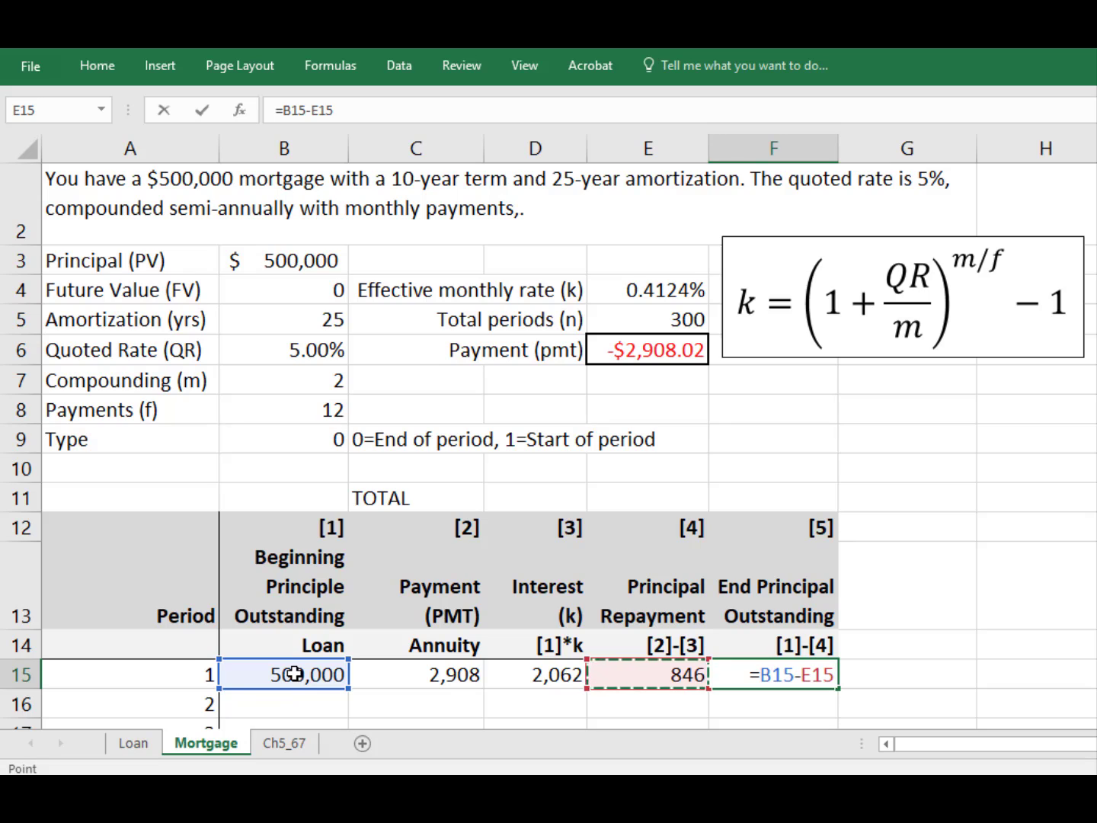
key("Return")
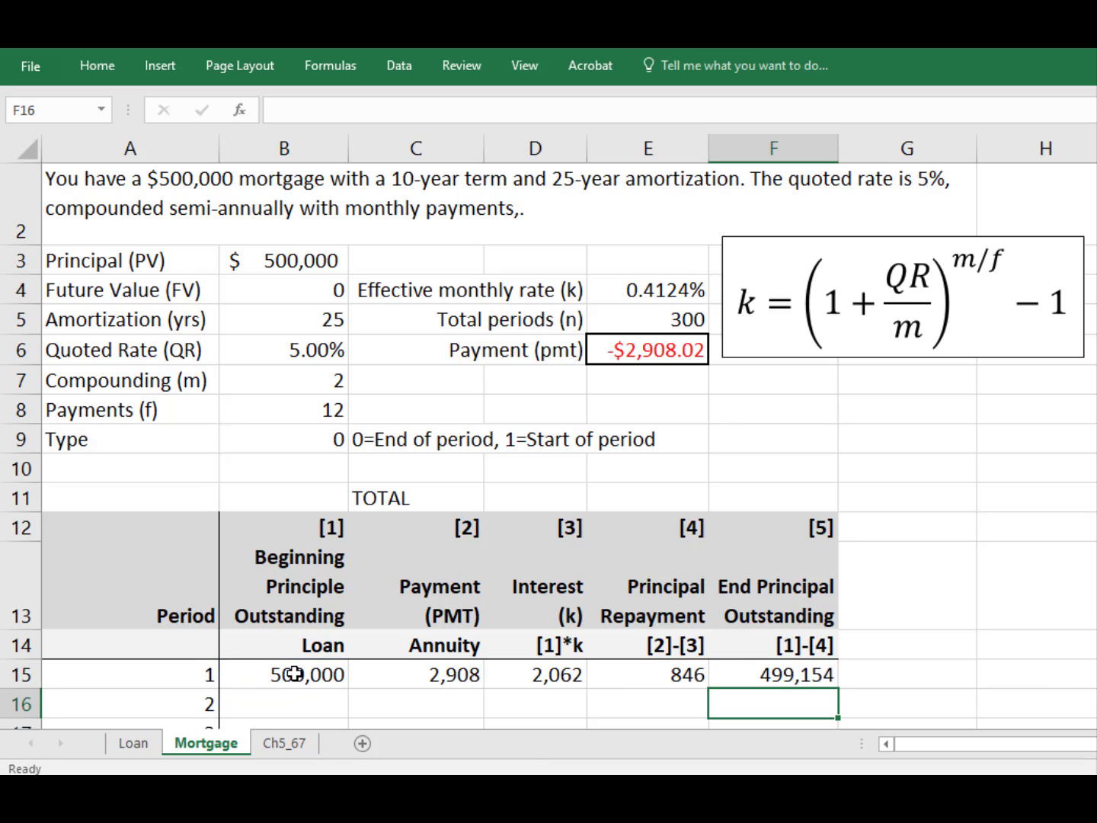
Link the period 2 beginning principal in B16 to the period 1 ending principal with =F15
key("Left")
key("Left")
key("Left")
key("Left")
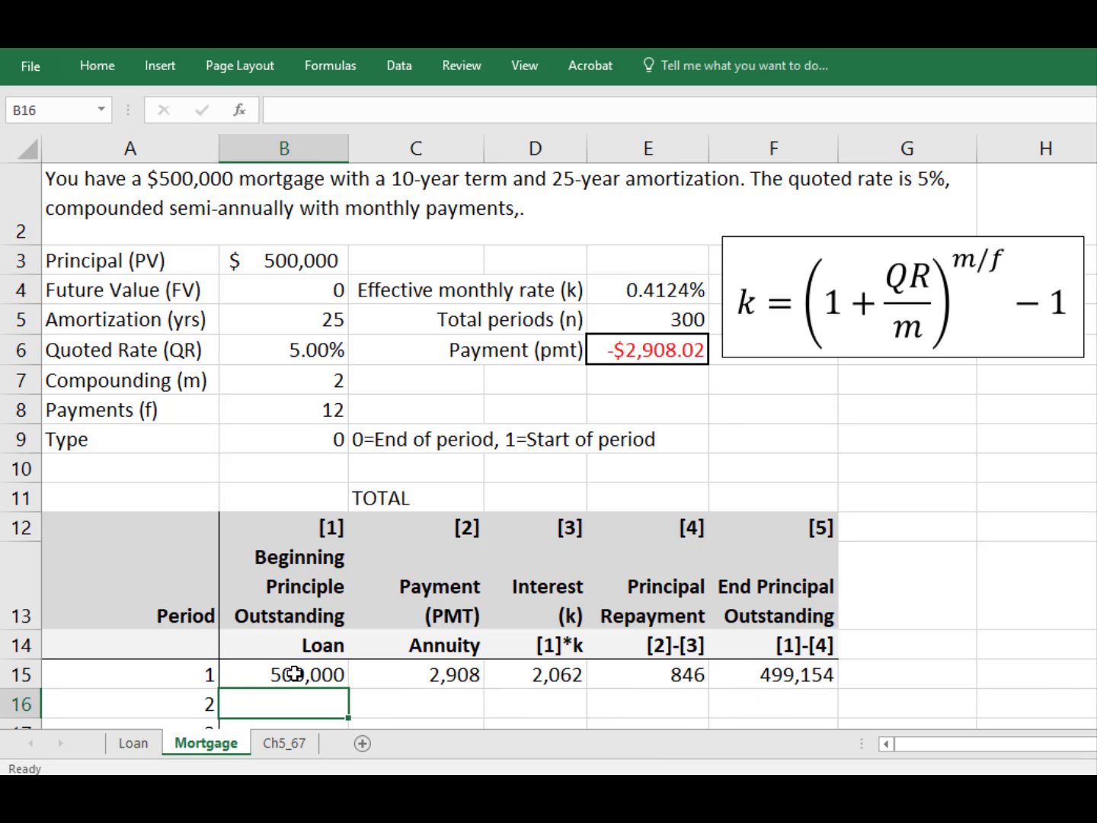
type("=")
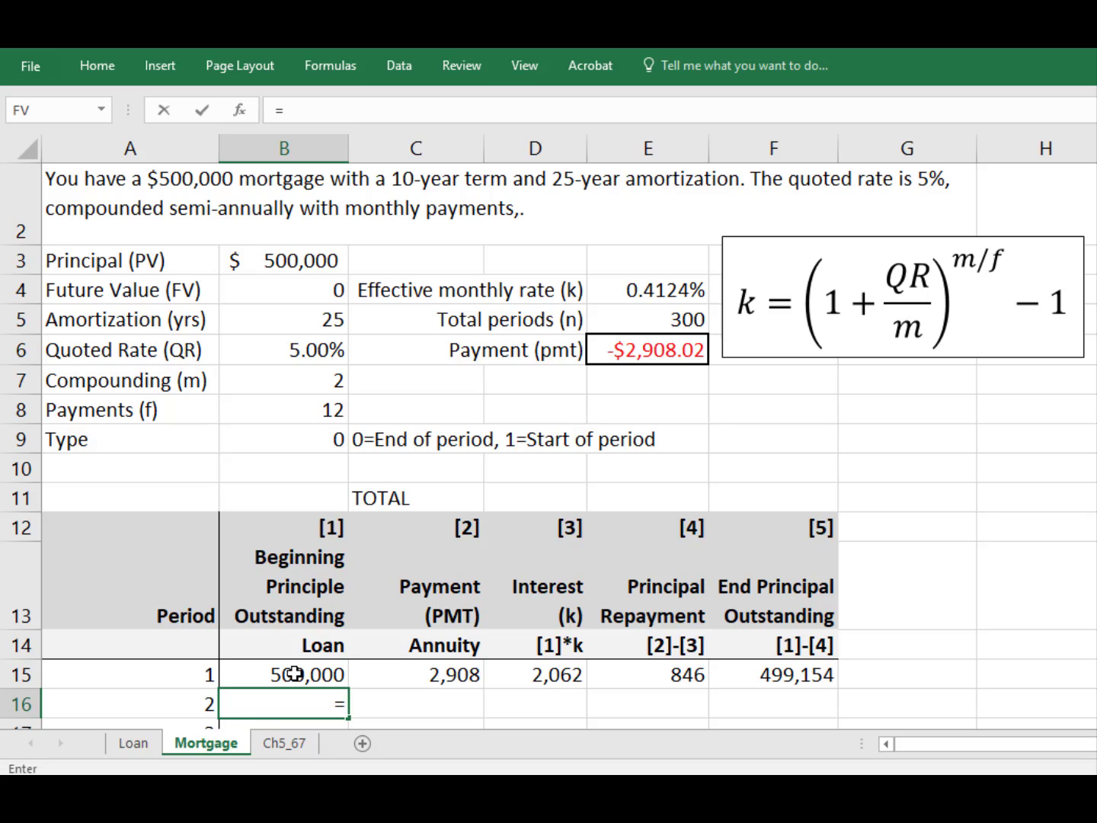
left_click(785, 673)
key("Return")
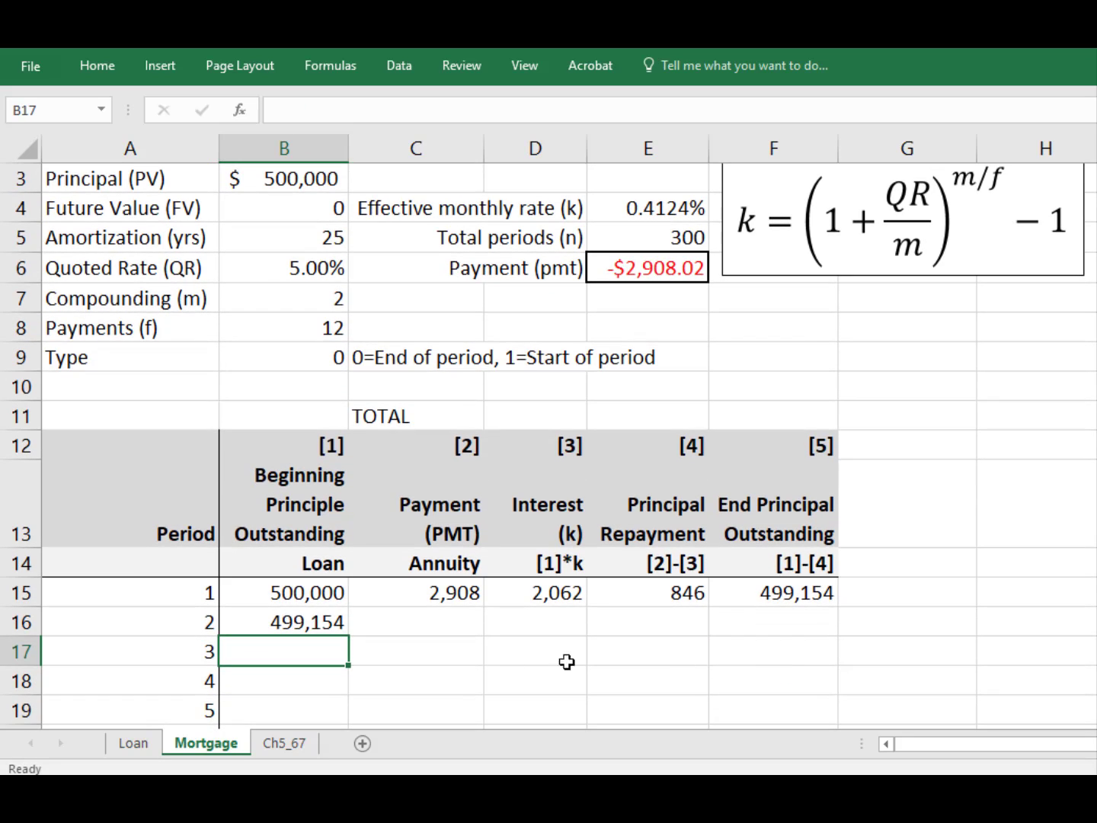
Copy the period 1 payment, interest, principal repayment and ending principal formulas in C15:F15 down to period 2 in row 16
left_click(404, 600)
key("shift+Right")
key("shift+Right")
key("shift+Right")
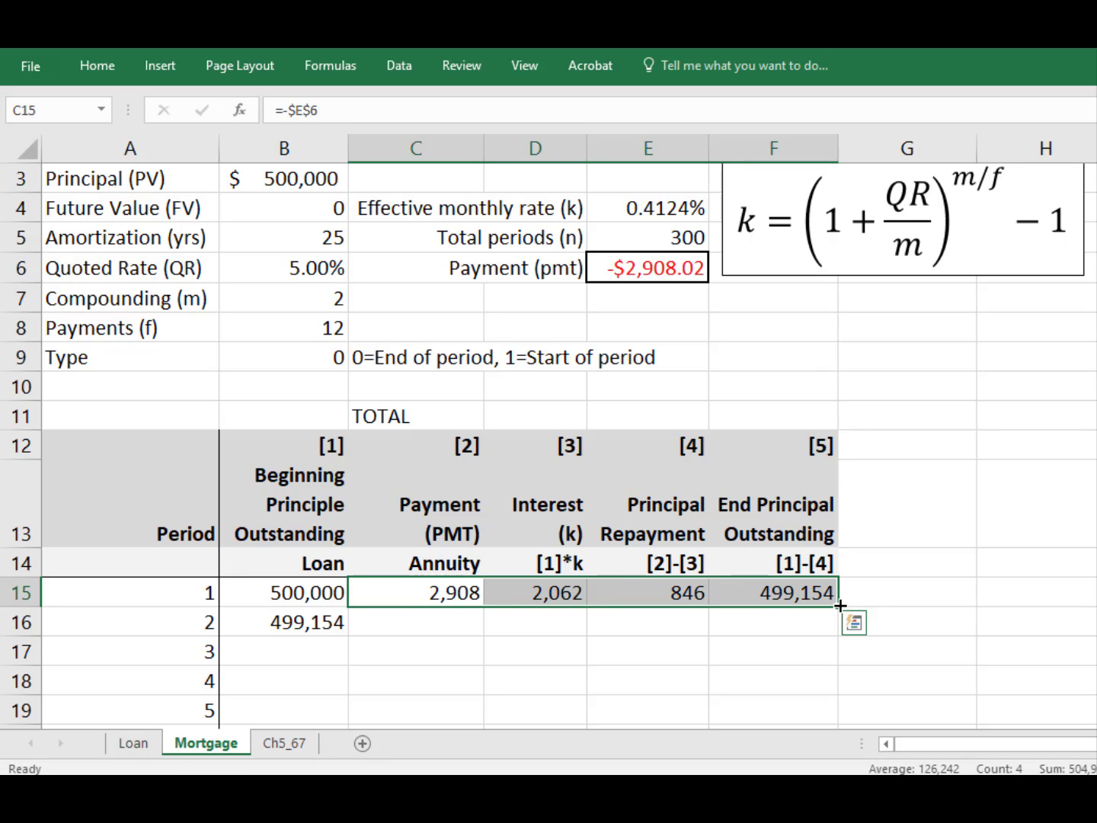
left_click_drag(840, 605, 838, 623)
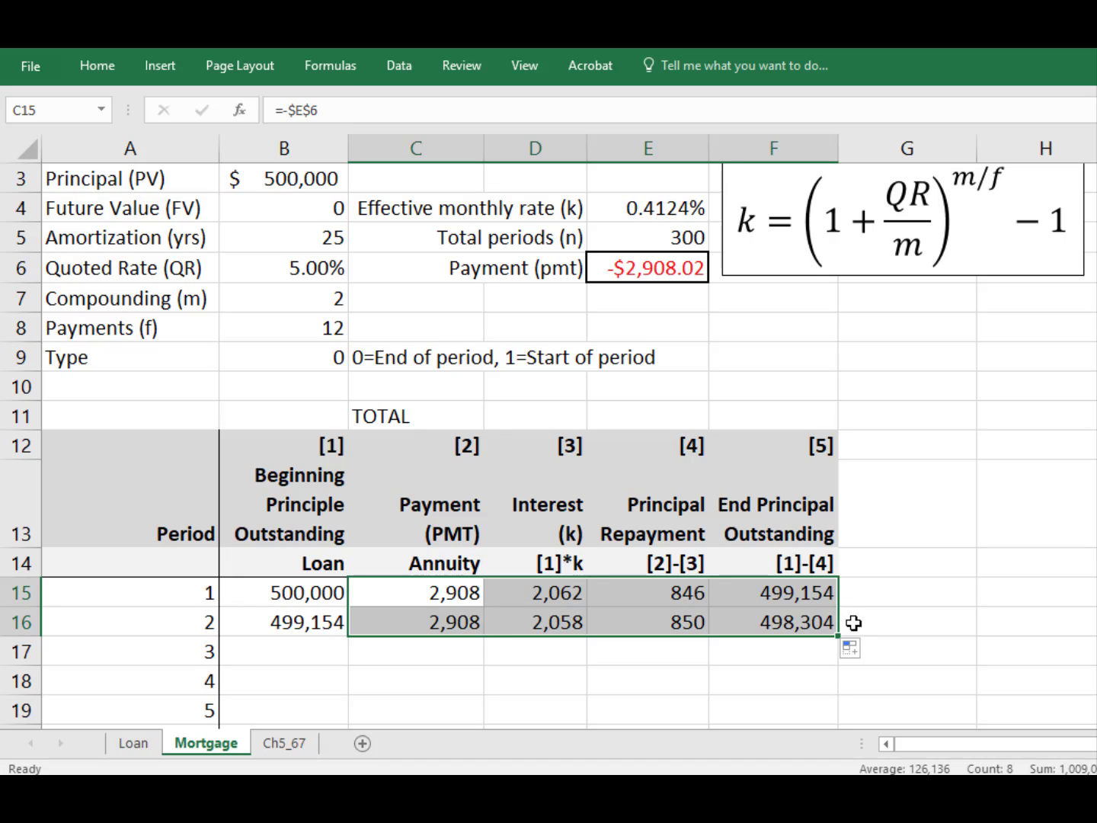
Check the cell references in the copied period 2 formulas for payment, interest, principal repayment and ending principal, C16 through F16
left_click(462, 623)
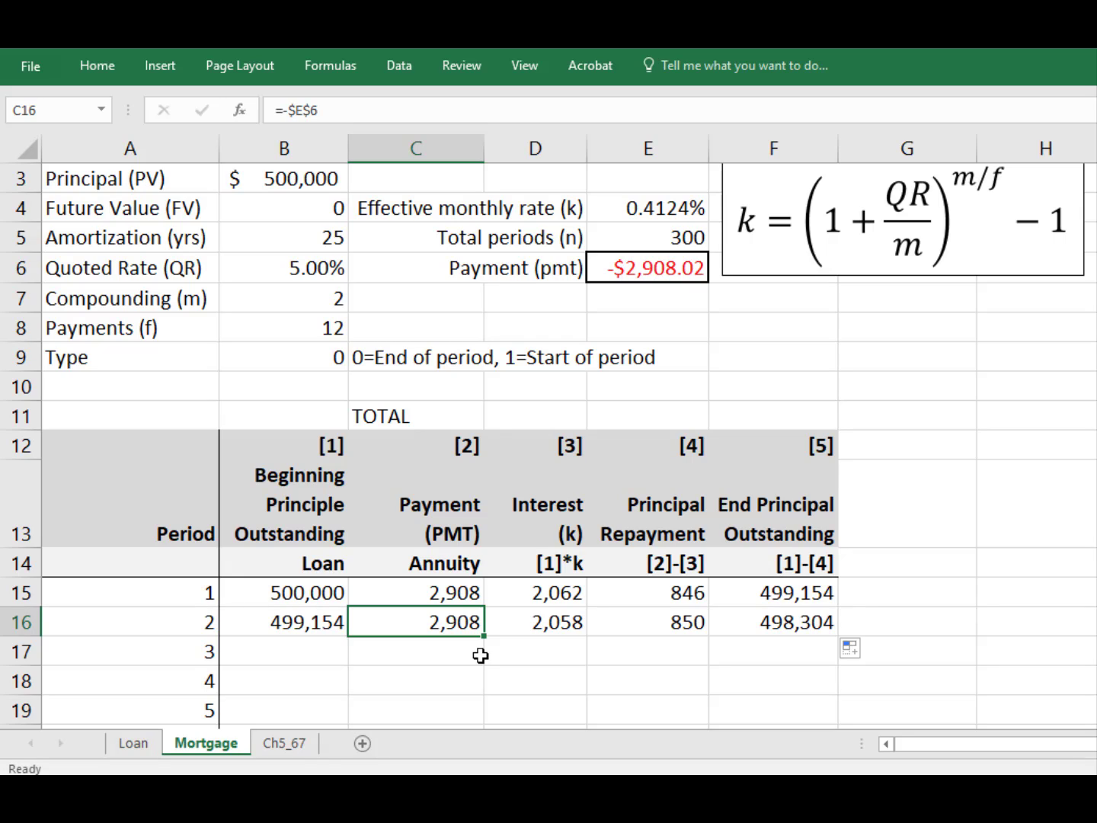
key("Right")
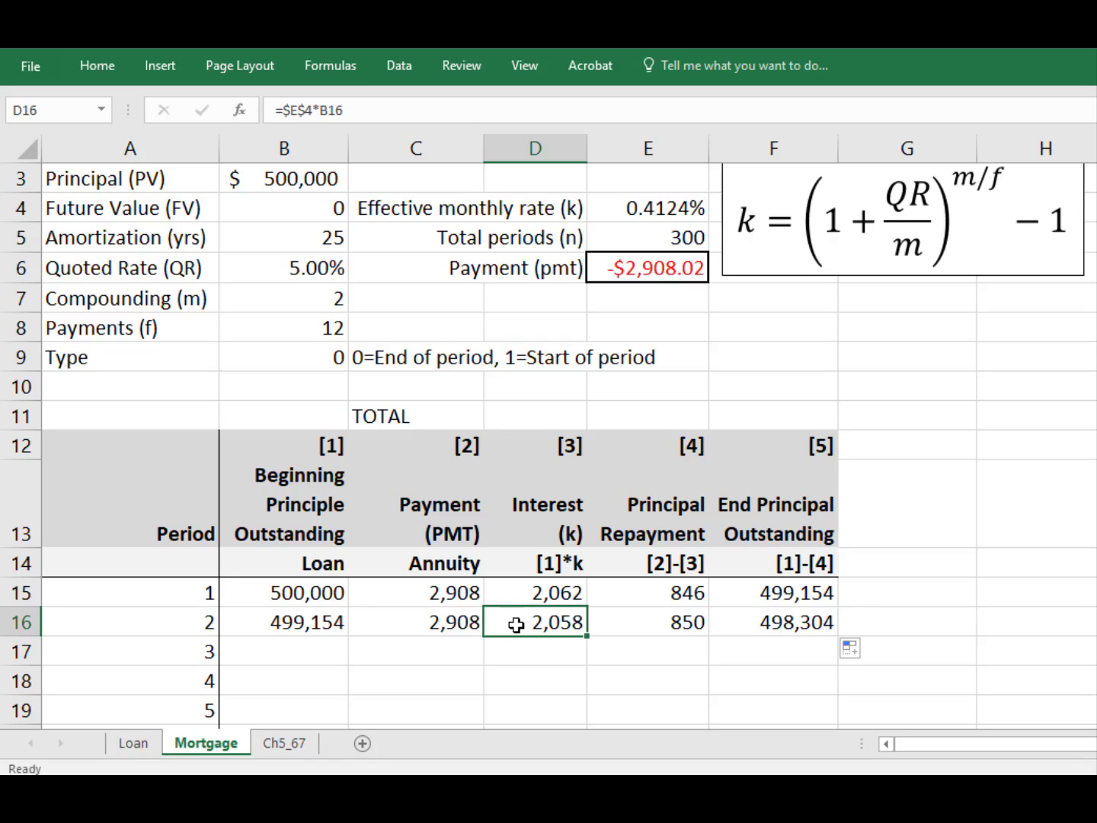
double_click(556, 622)
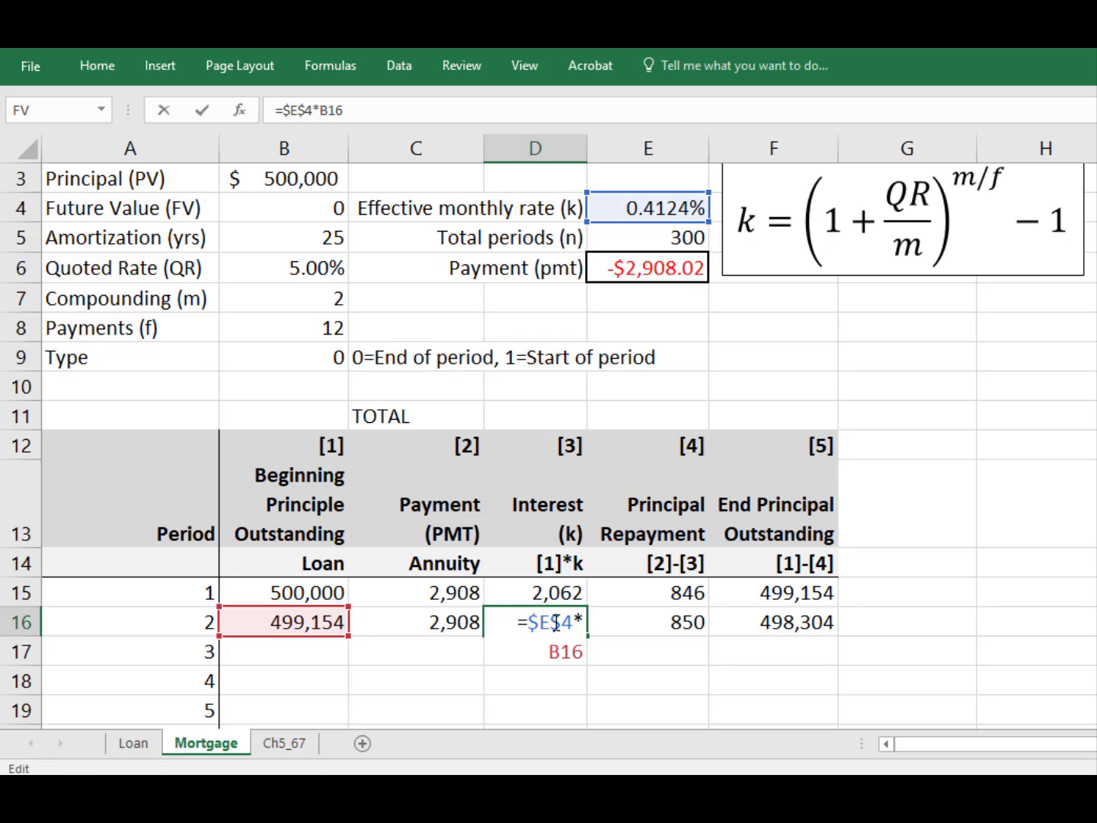
key("Escape")
key("Right")
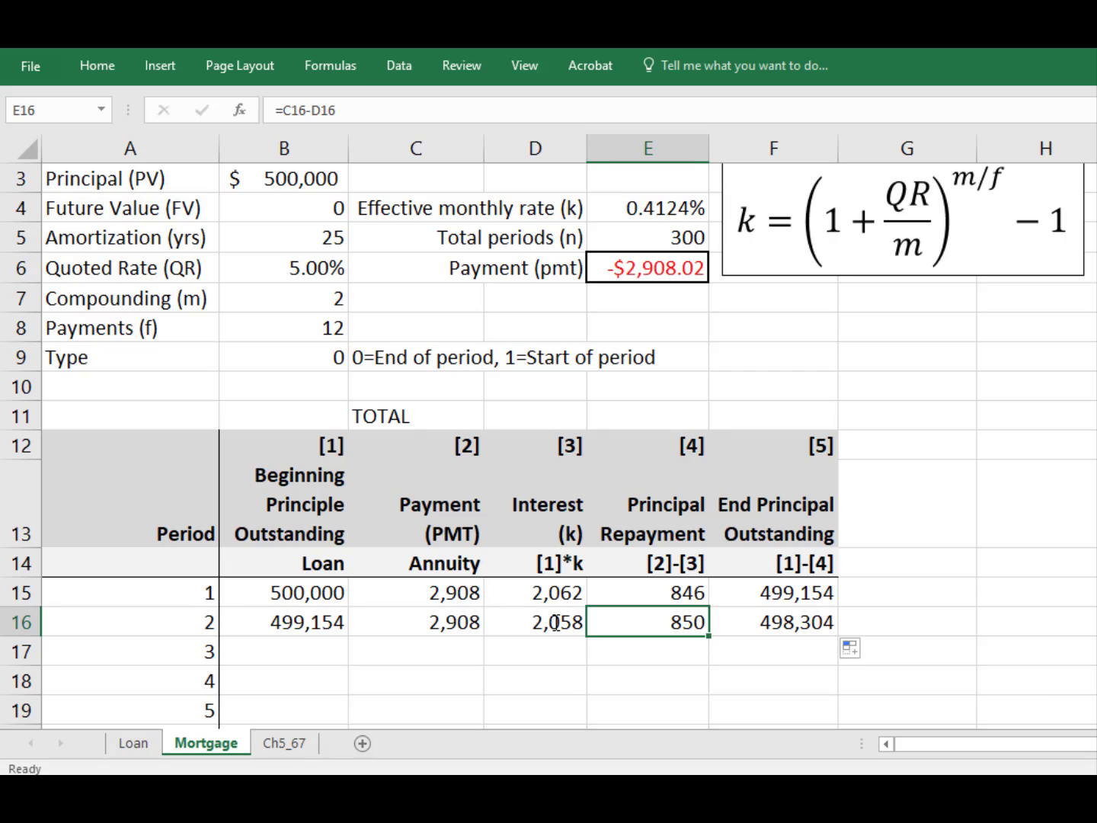
key("Right")
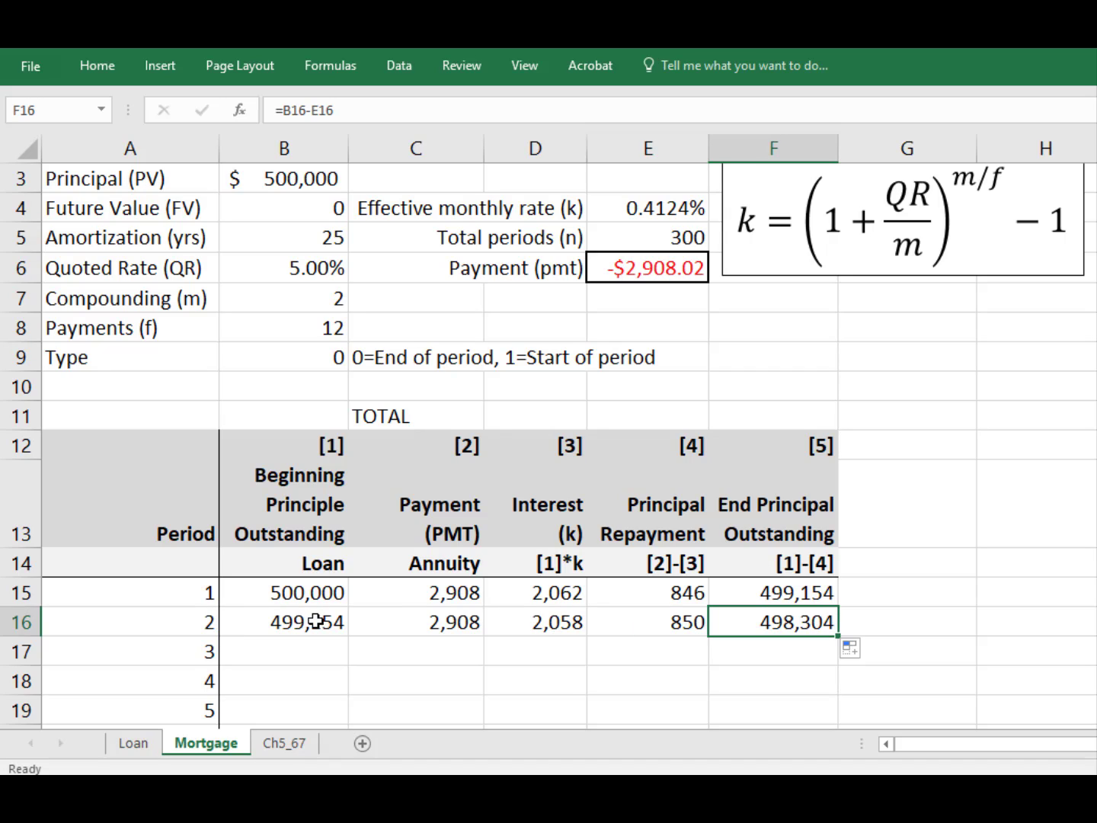
Fill the period 2 formulas in B16:F16 down through period 300 in row 314 and inspect the schedule's final rows
left_click_drag(316, 622, 796, 627)
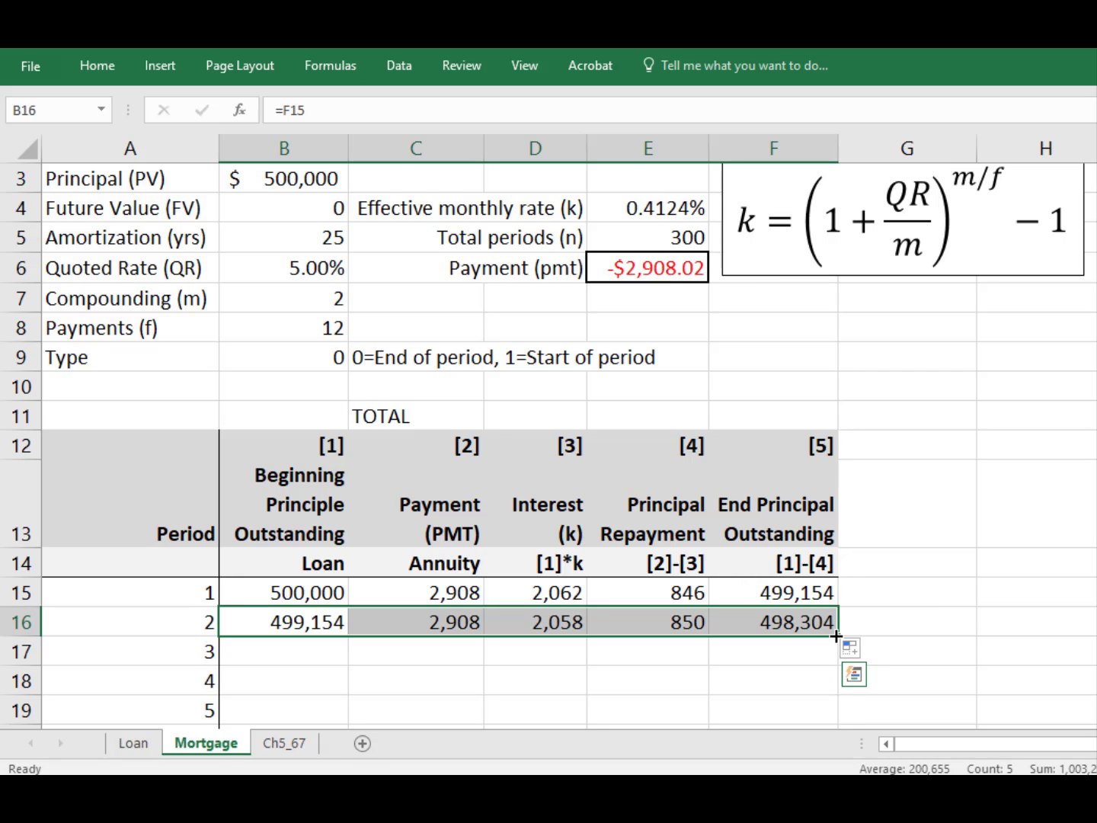
left_click_drag(836, 636, 765, 344)
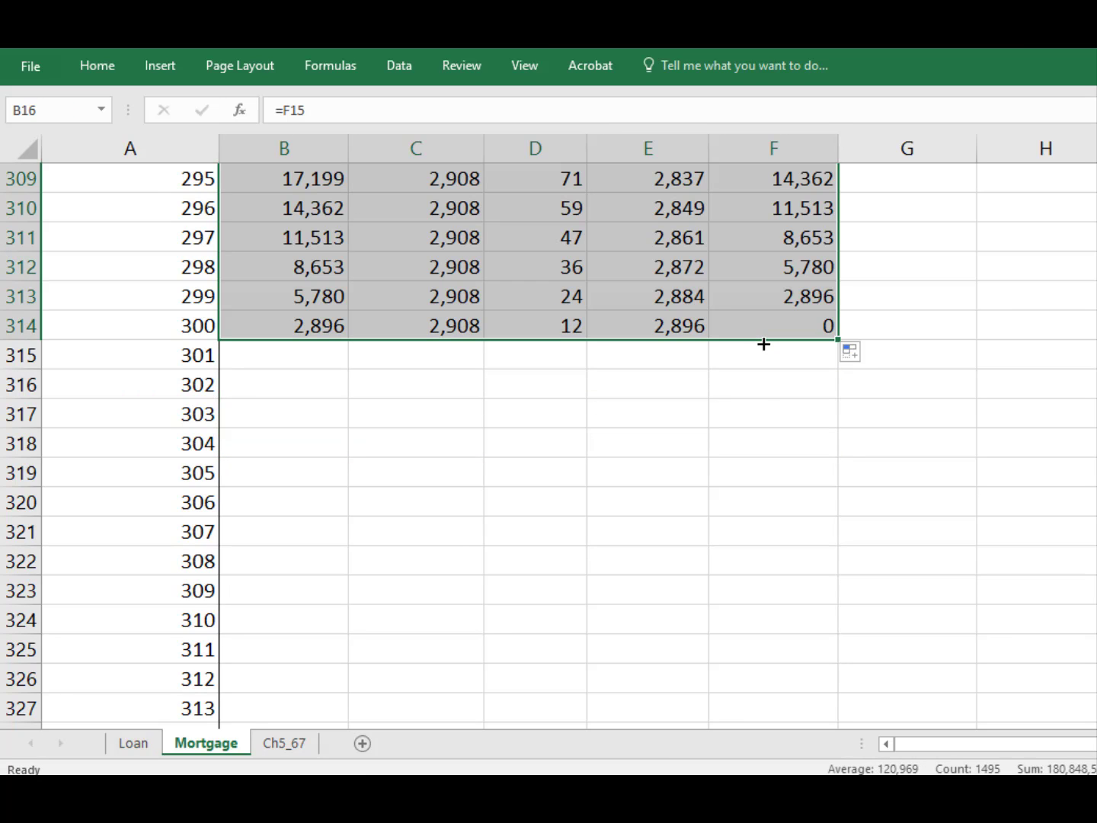
scroll(977, 292, "up", 3)
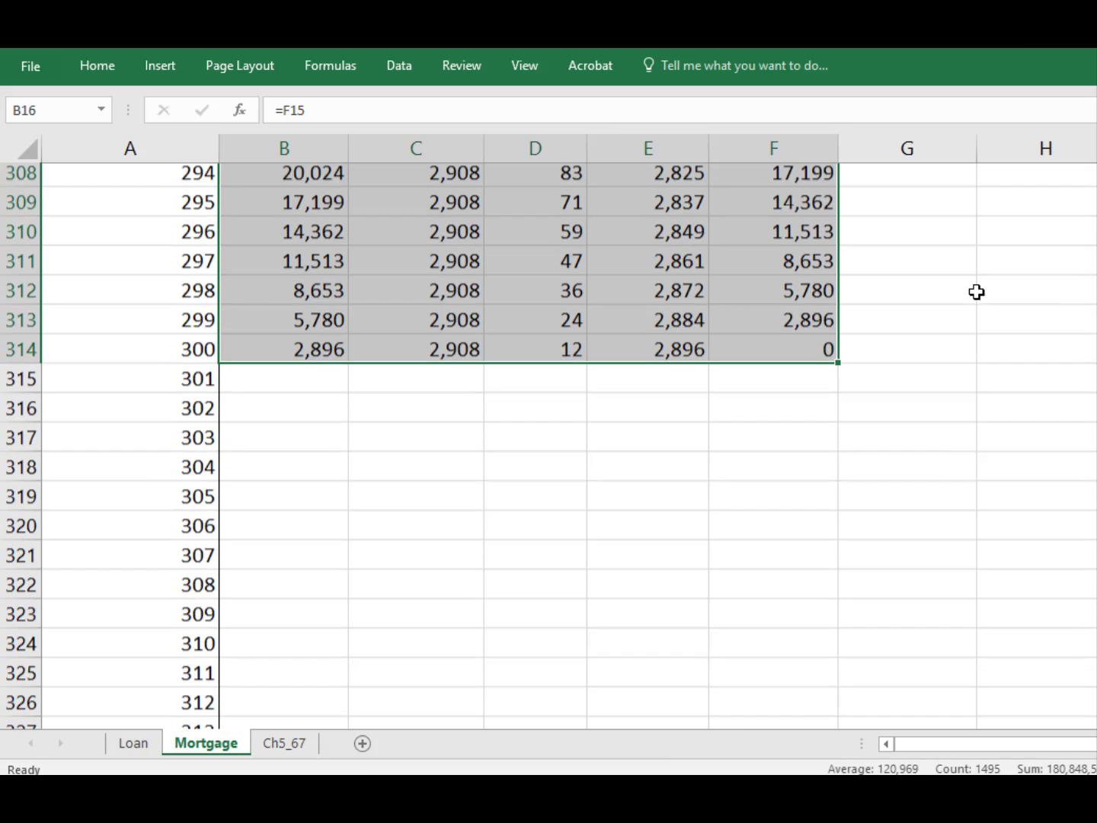
scroll(977, 292, "up", 2)
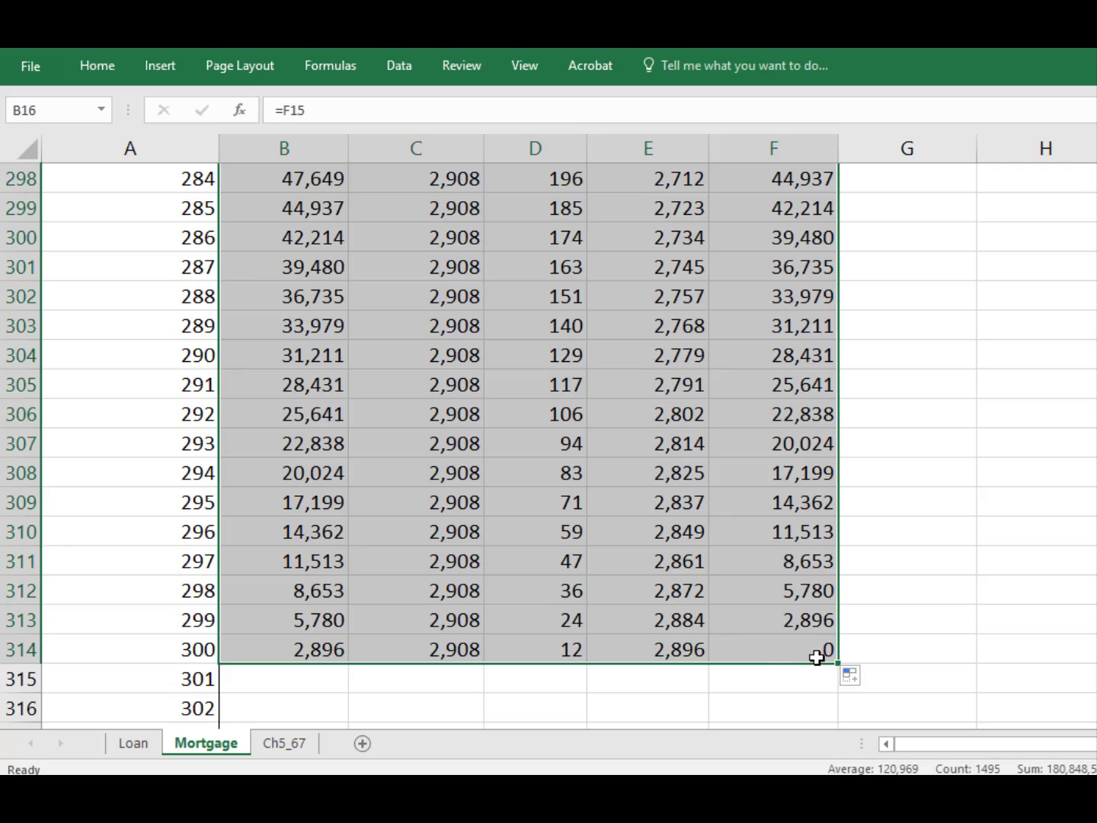
Total the interest column in D11 with the SUM function over all 300 periods, =SUM(D15:D314)
scroll(882, 630, "up", 20)
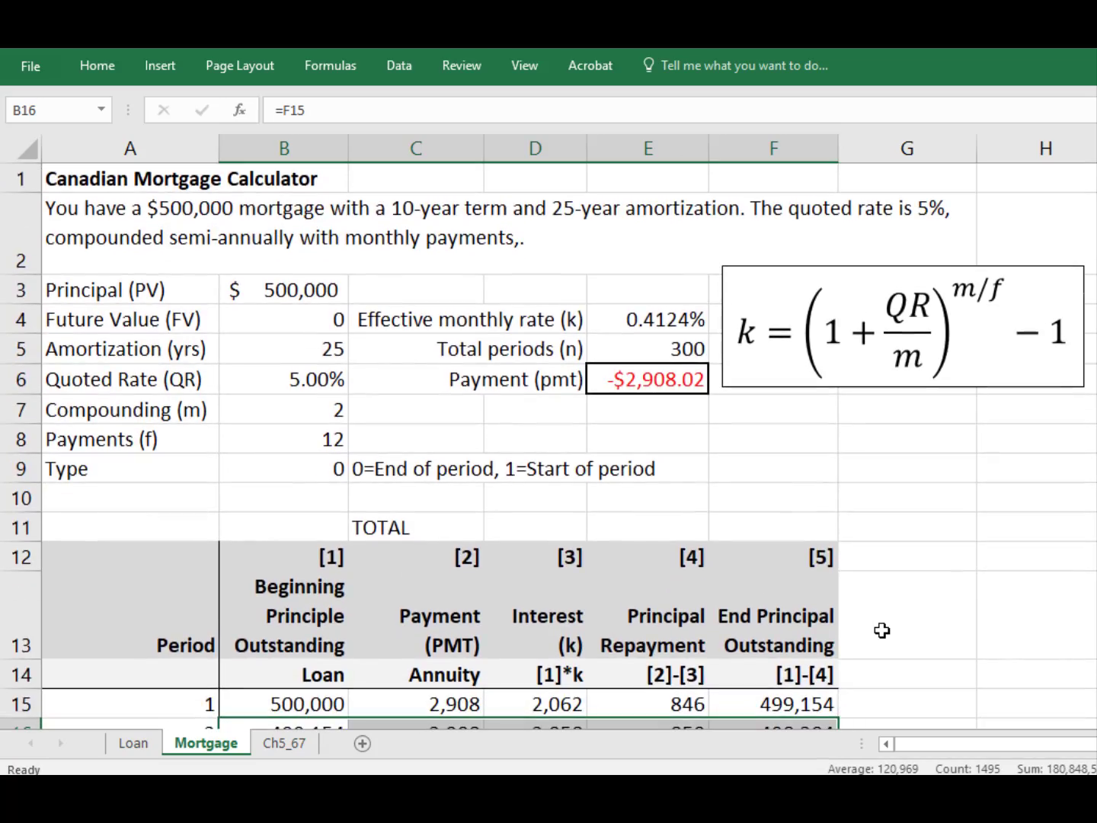
left_click(817, 524)
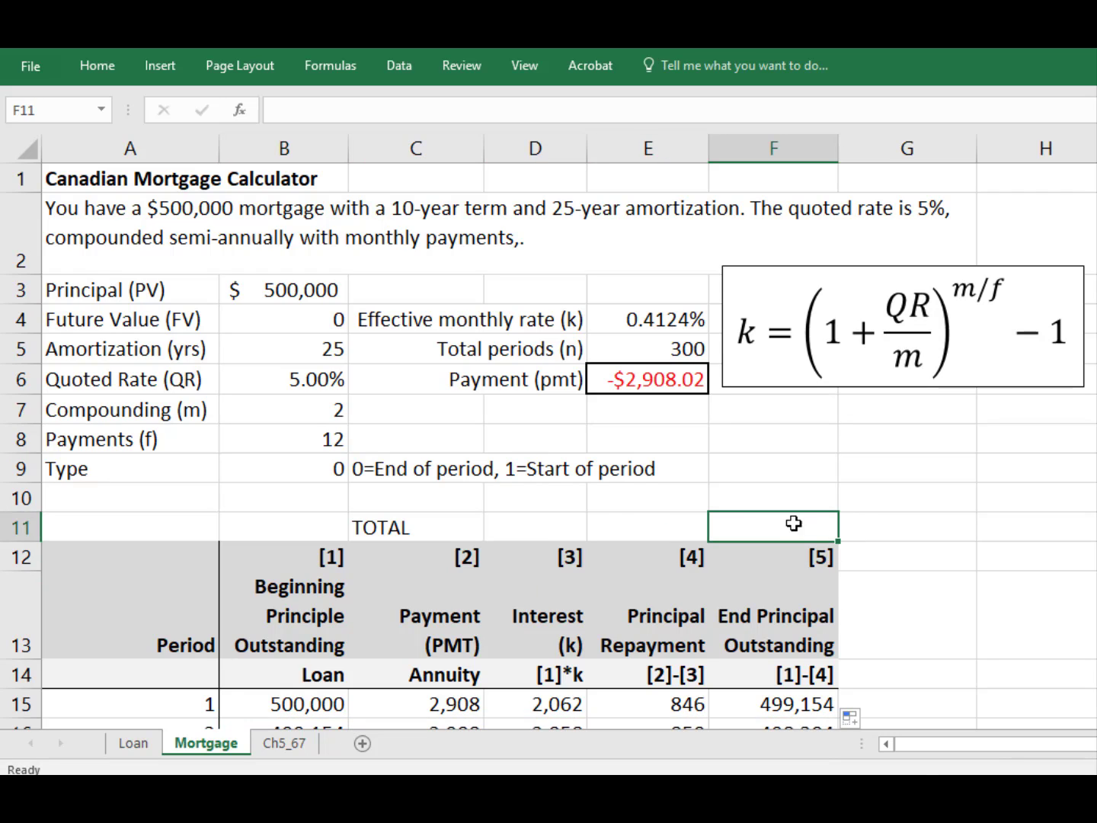
left_click(572, 524)
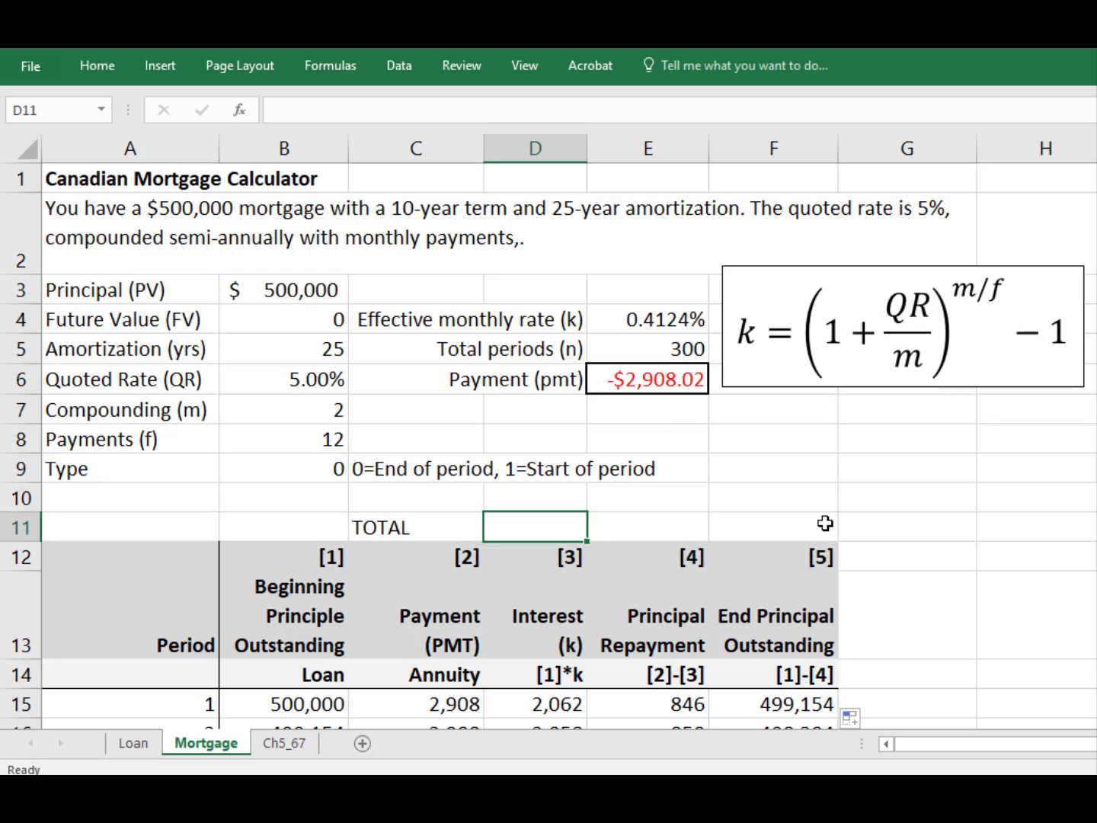
left_click(241, 113)
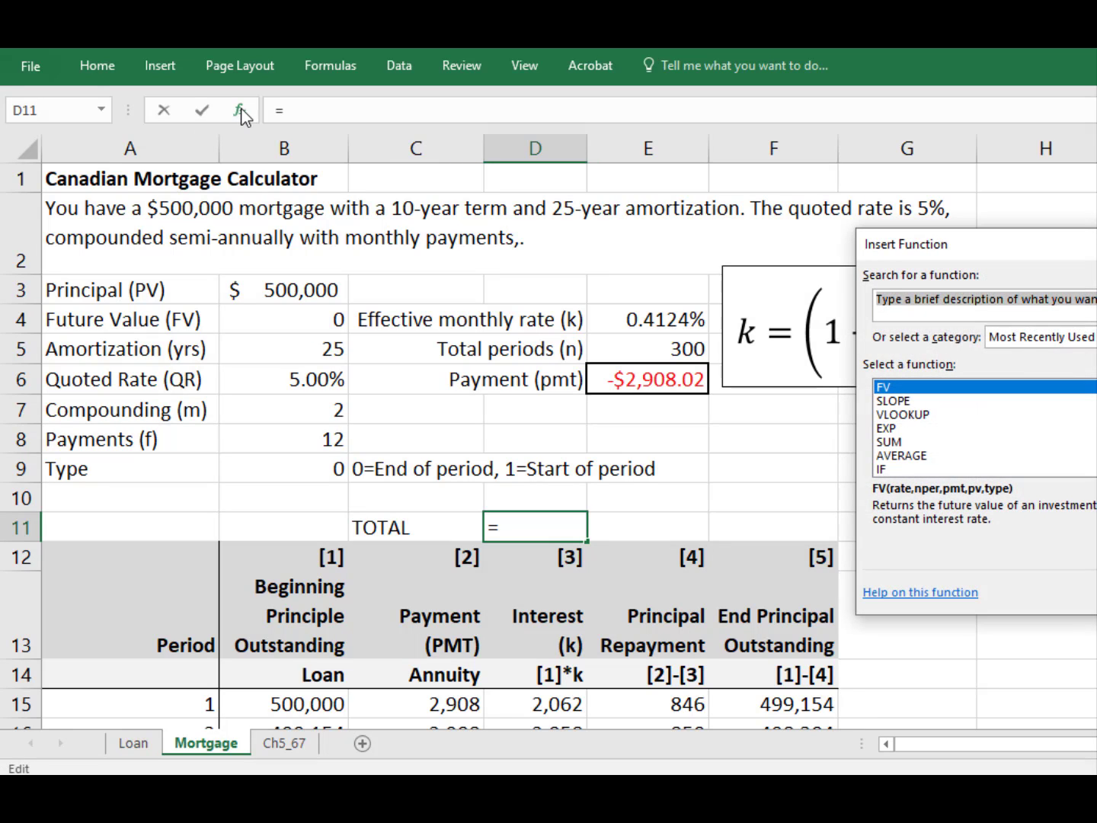
type("sum")
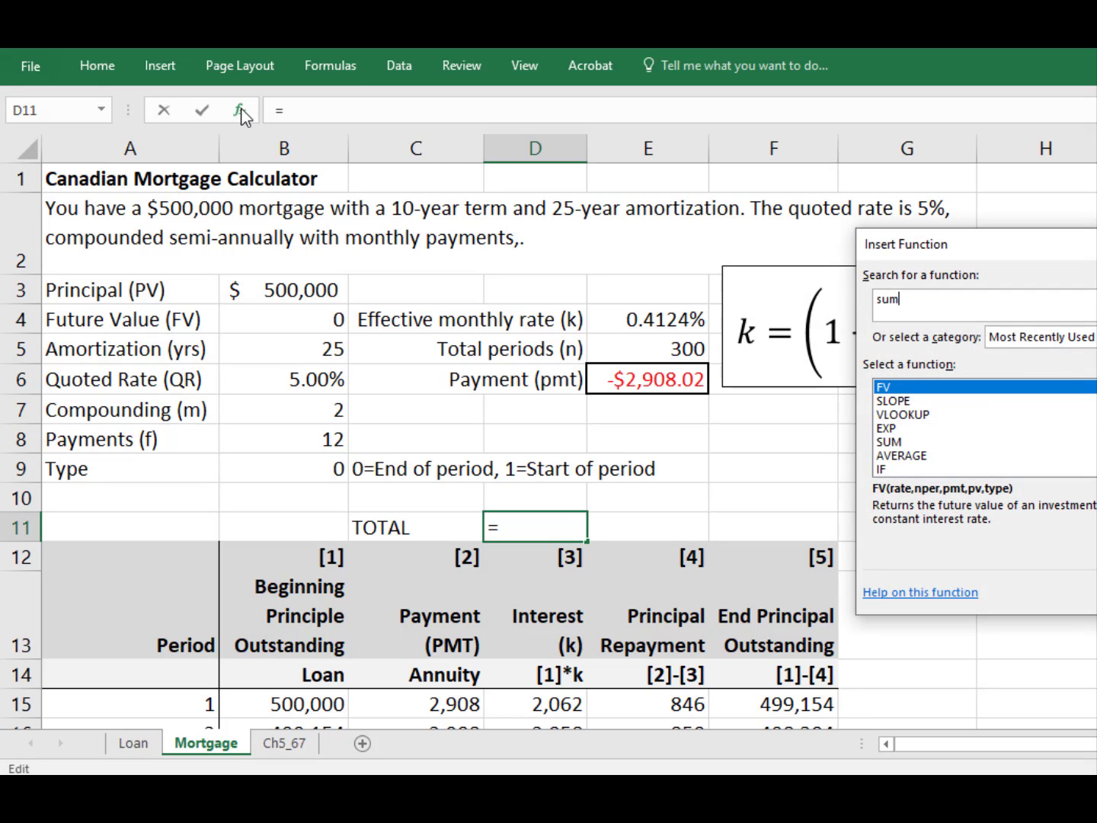
key("Return")
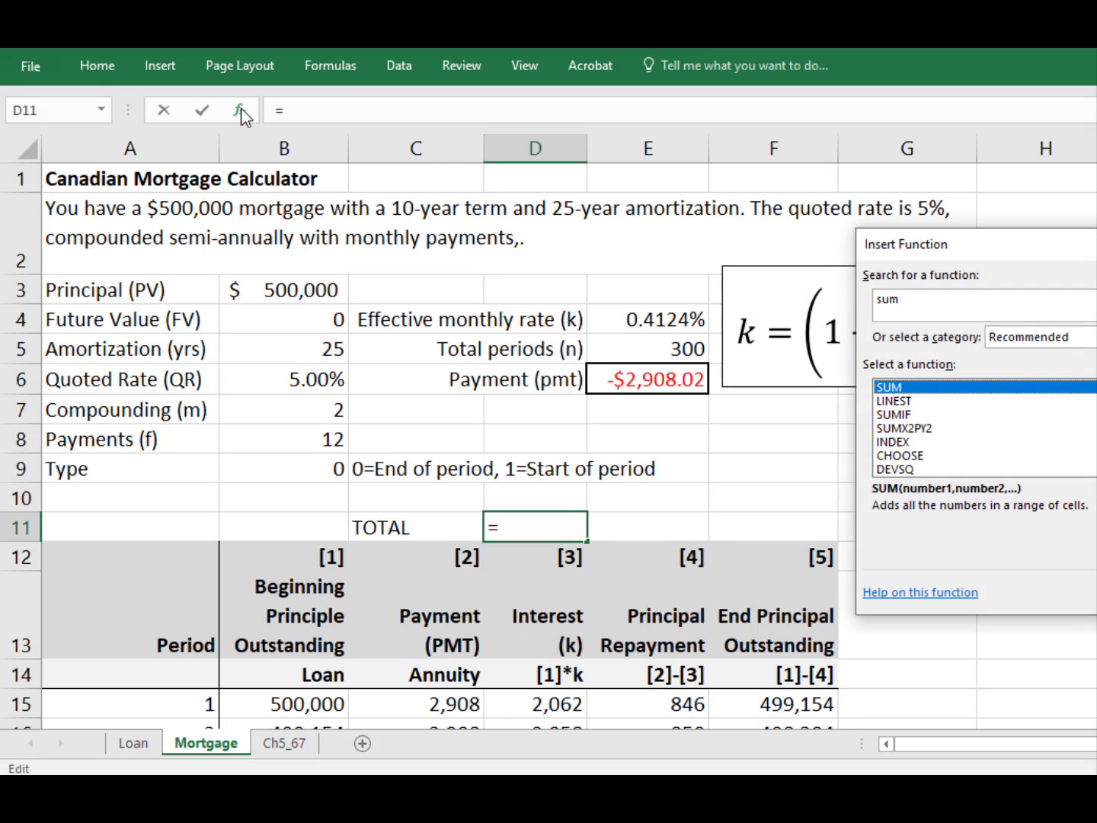
double_click(888, 390)
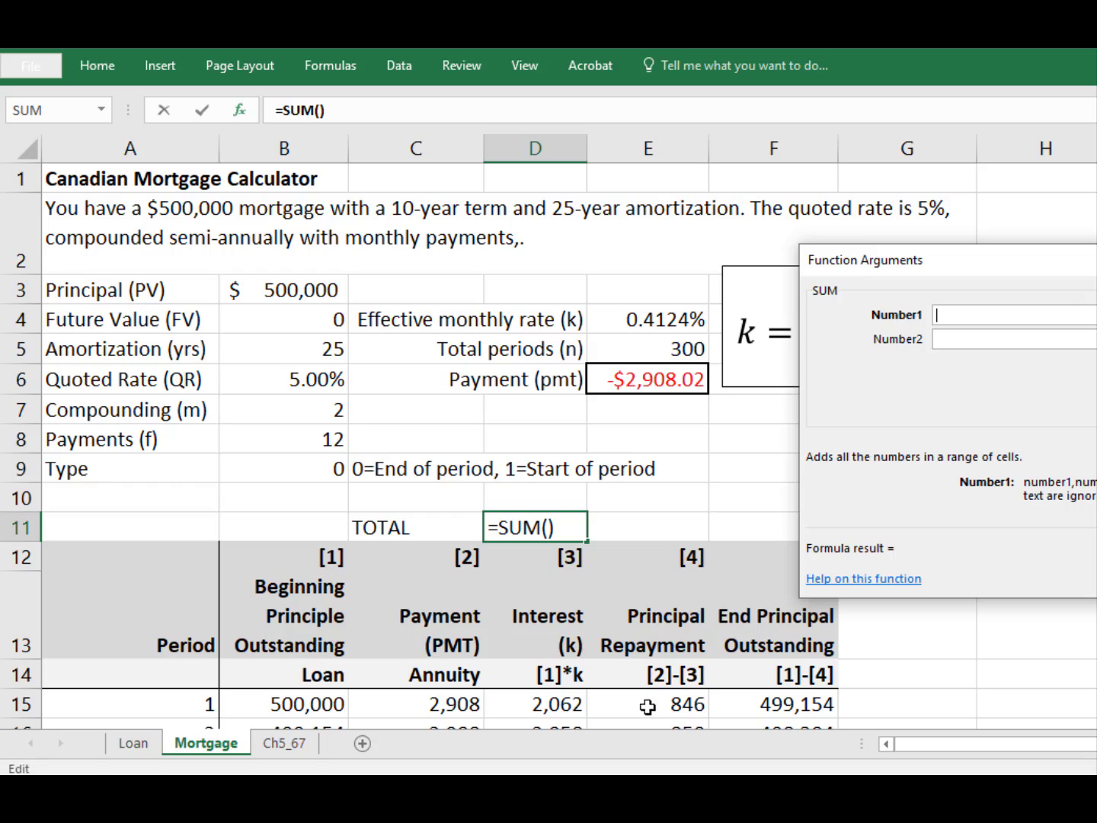
left_click(541, 704)
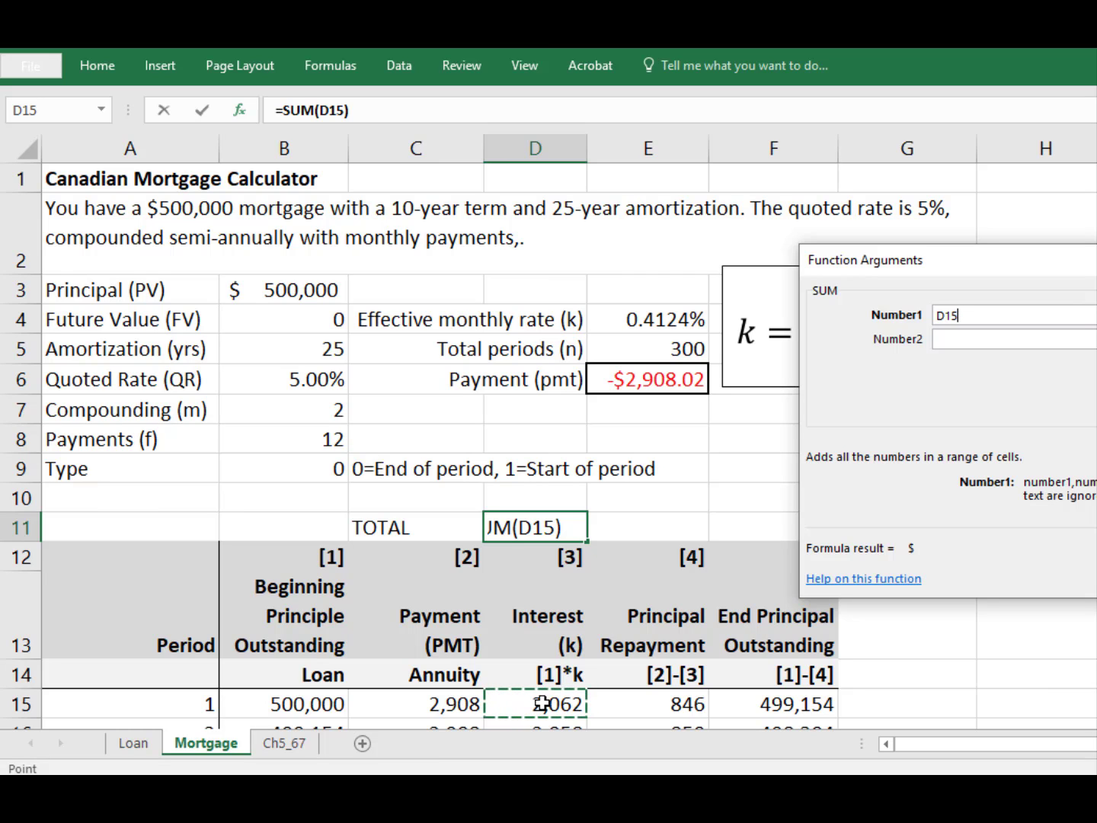
key("ctrl+shift+Down")
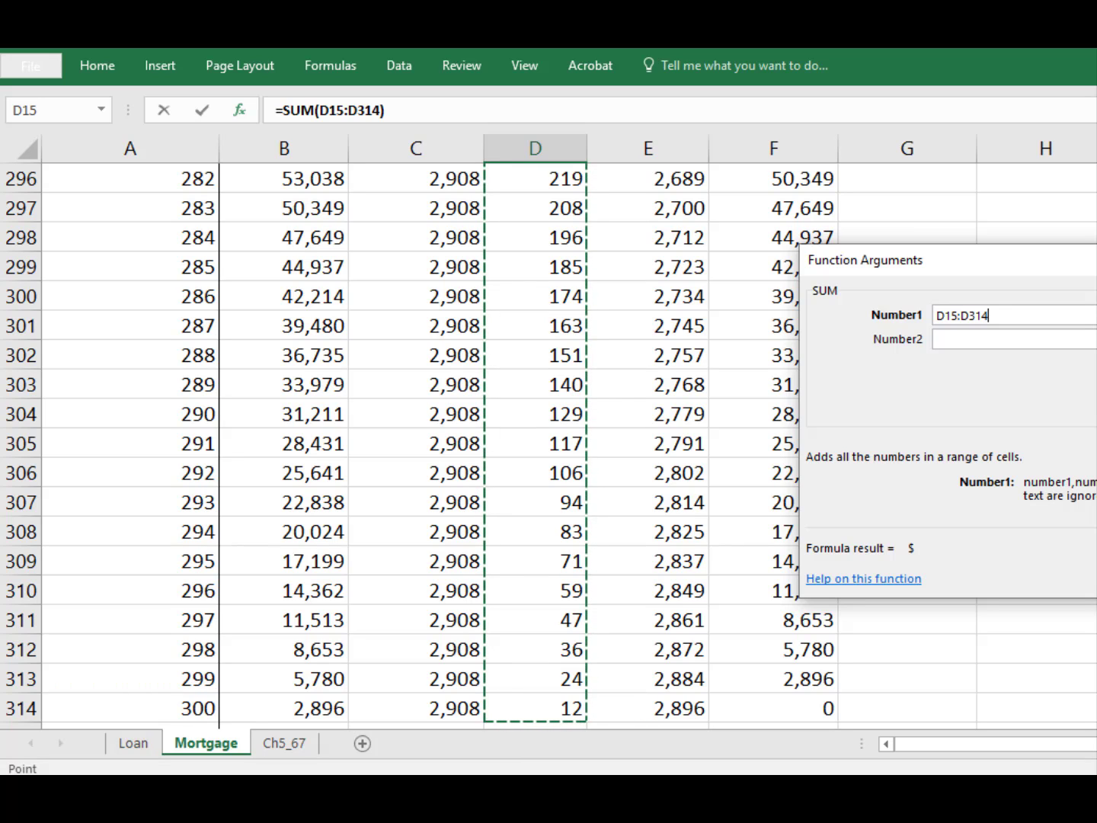
key("Return")
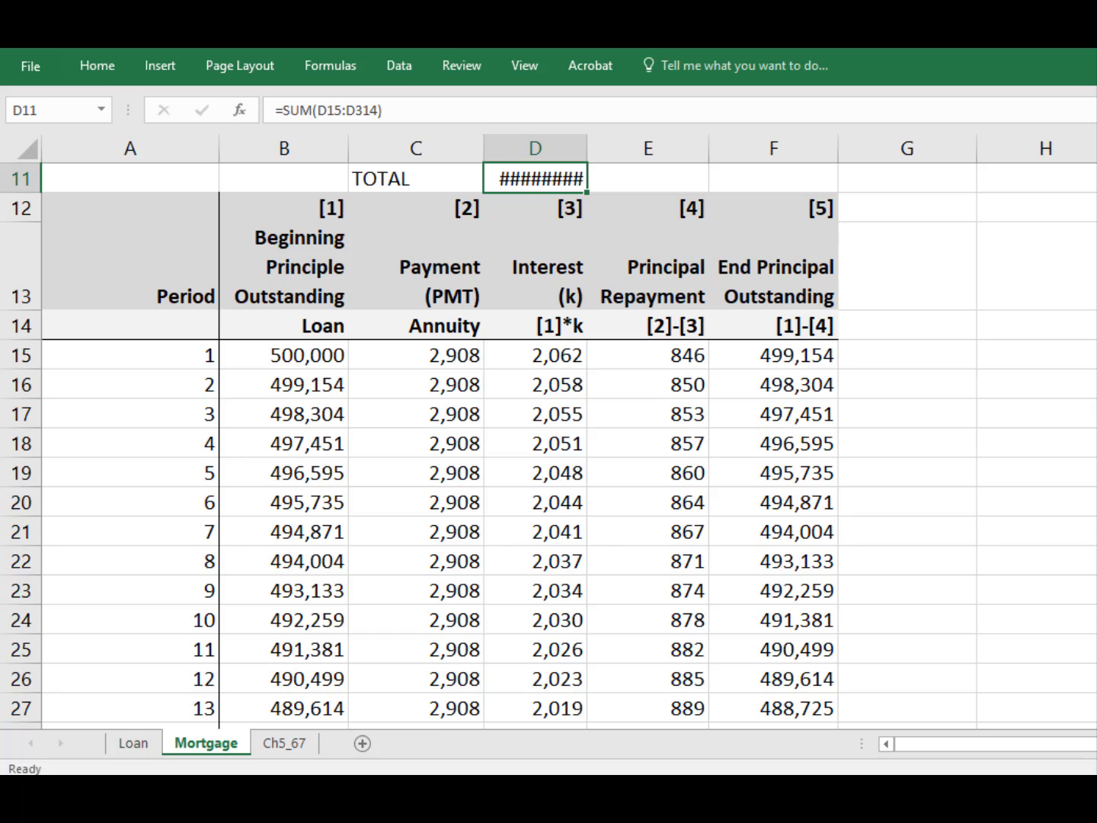
Widen column D slightly to fit the interest total, and copy the SUM formula across to E11 for principal repayment
scroll(855, 272, "up", 4)
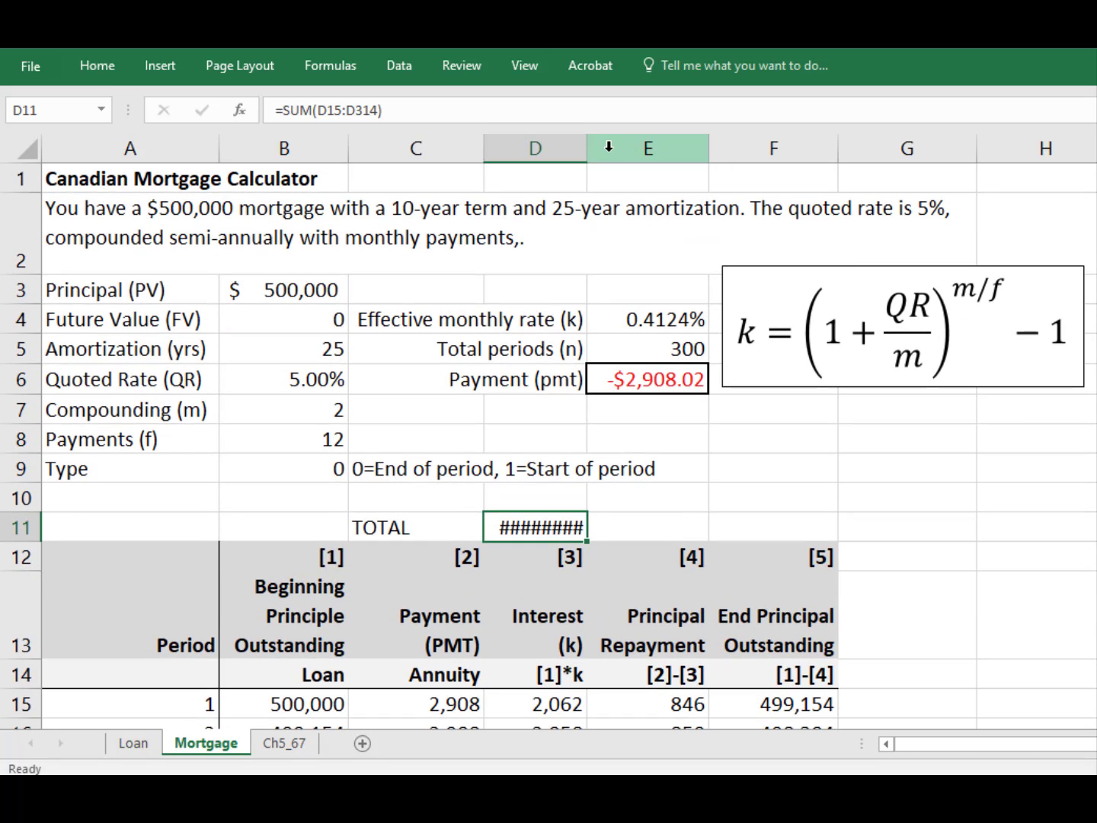
left_click_drag(584, 150, 593, 153)
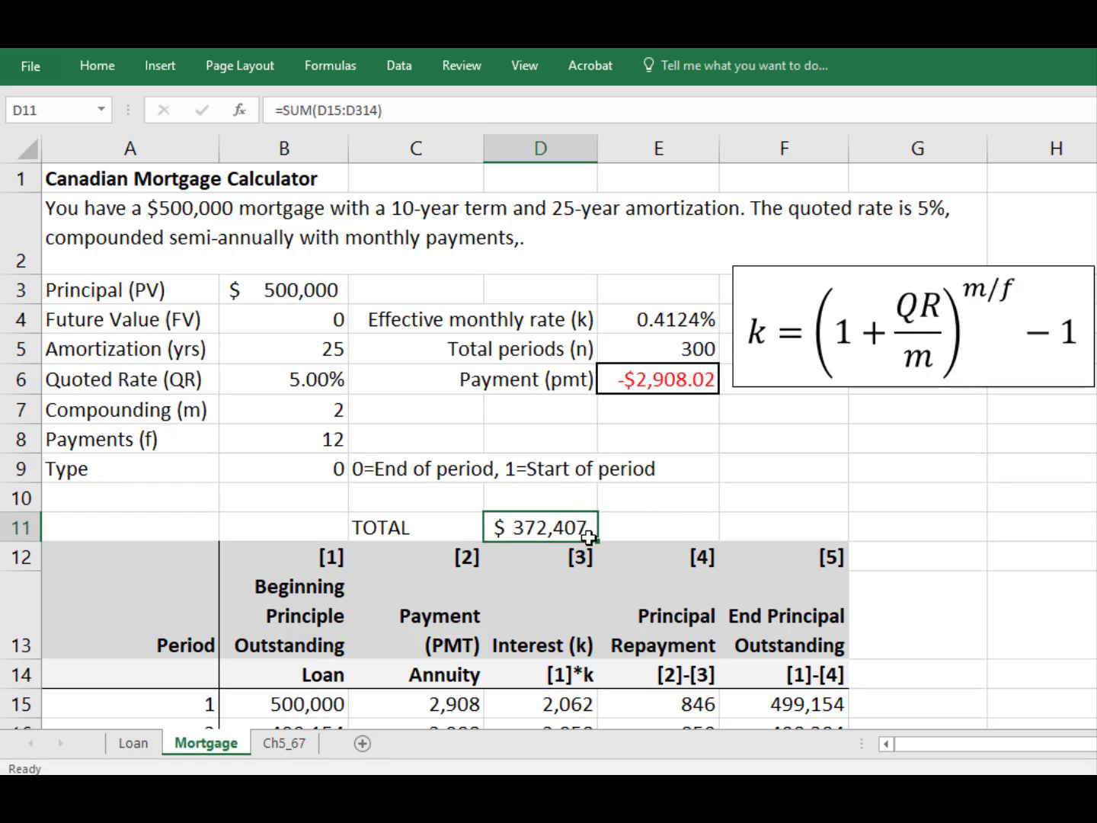
left_click_drag(598, 541, 706, 534)
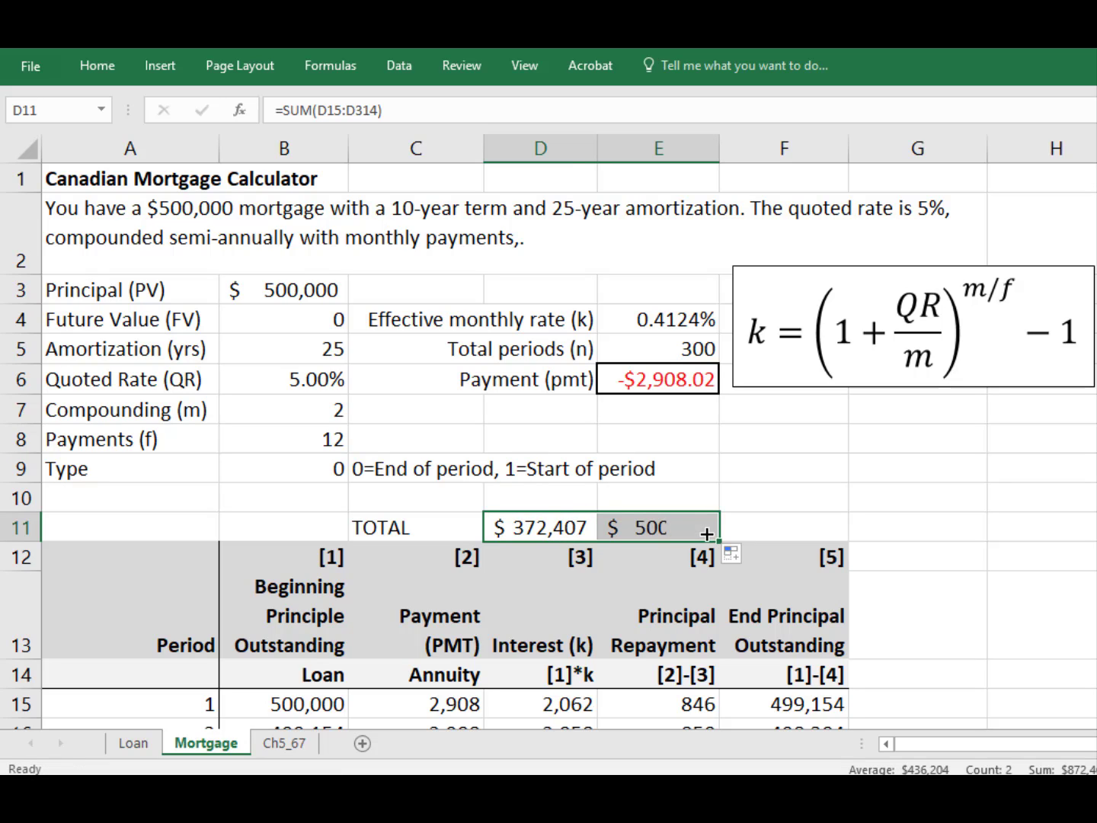
left_click(754, 520)
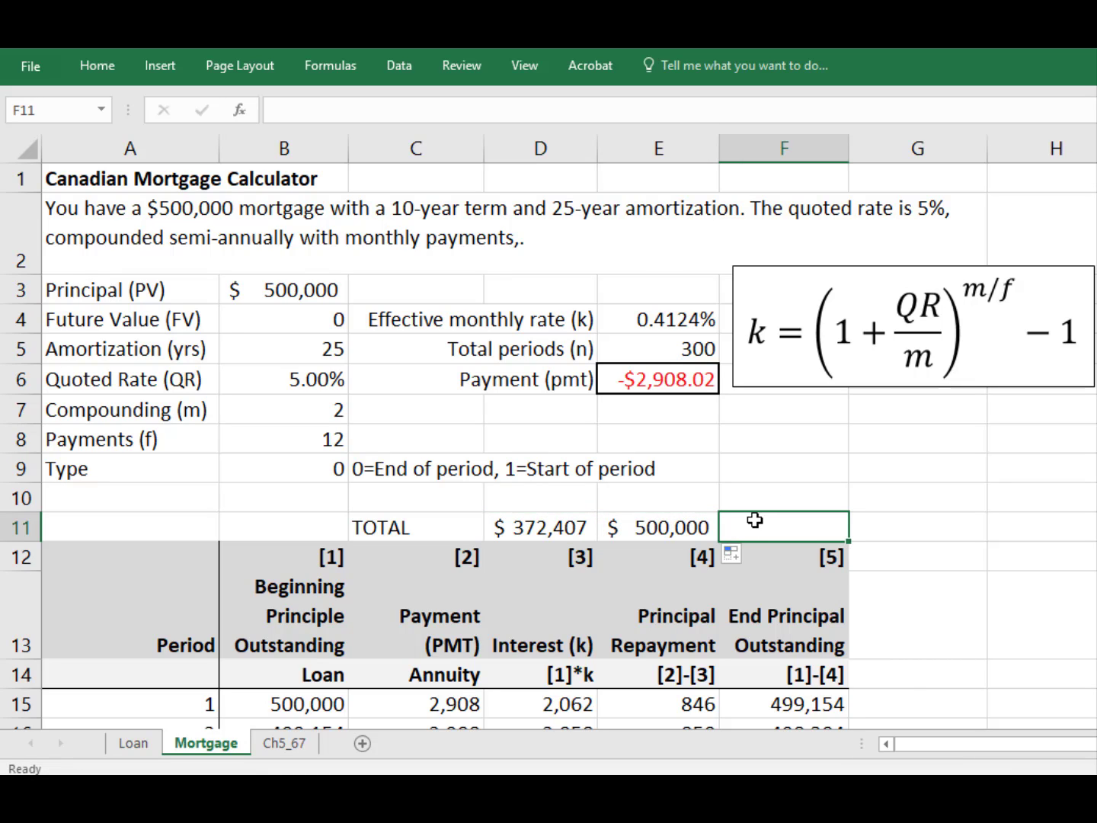